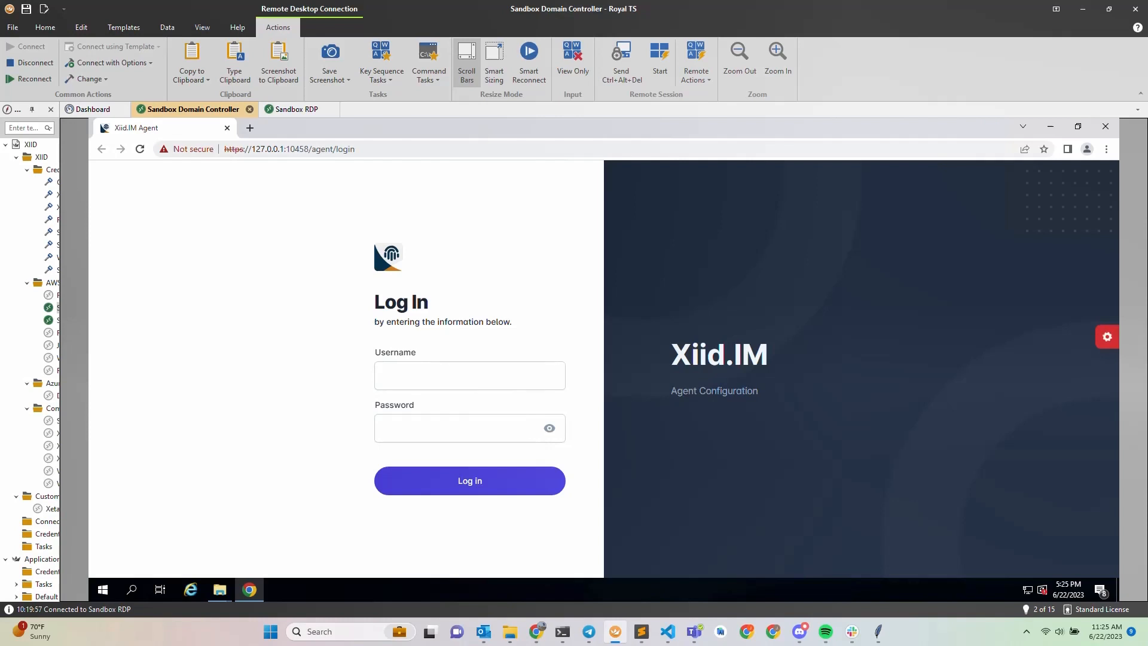
Log in to the agent configuration portal as admin with the account password.
left_click(468, 379)
type("admin")
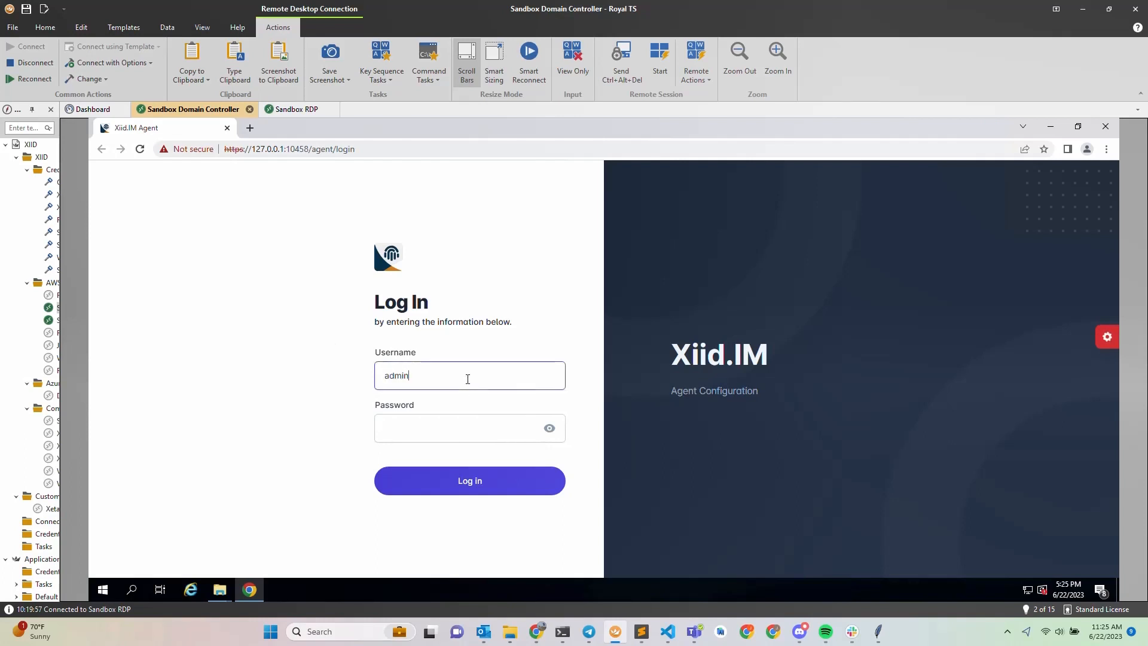
key("Tab")
type("*****")
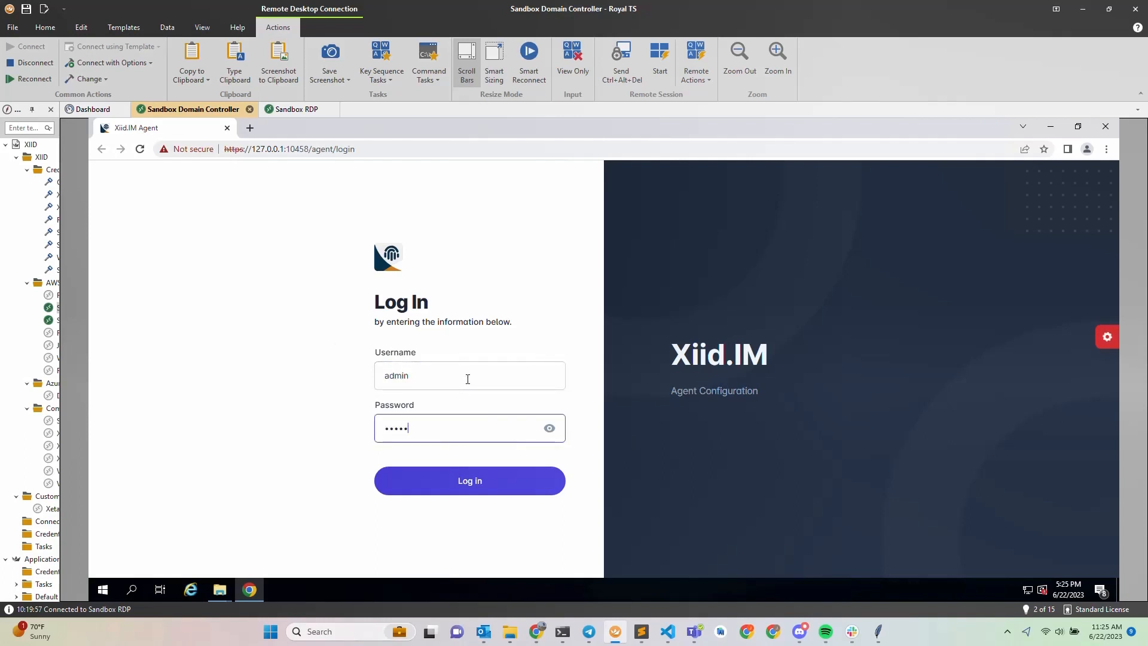
key("Return")
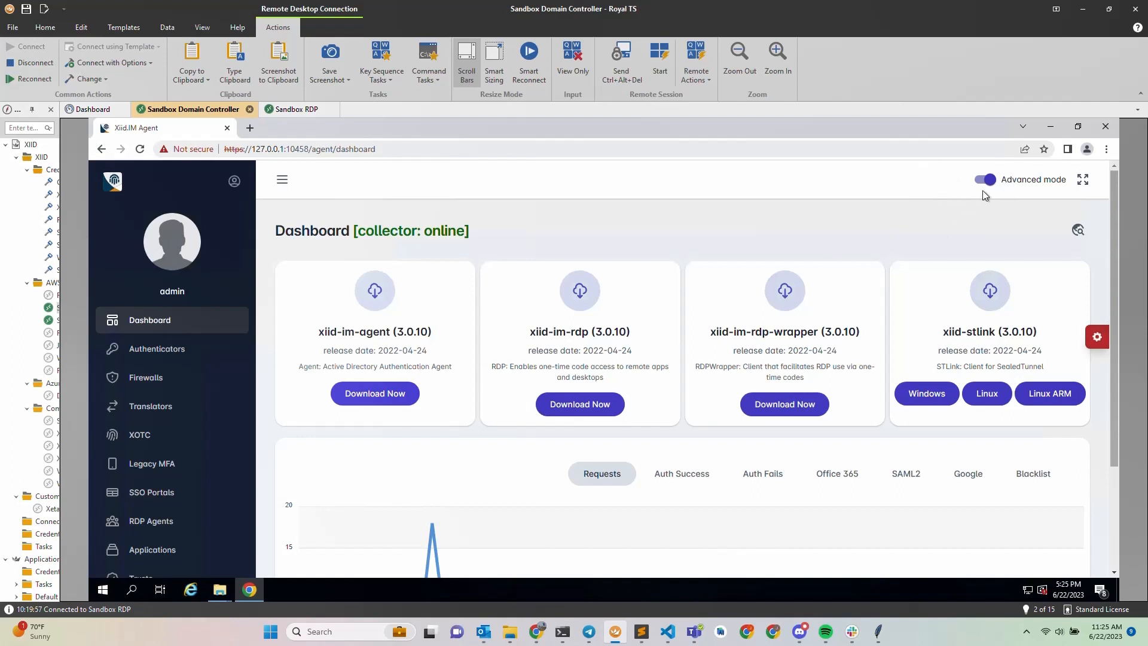
Go to the tunnel entrypoints, submit the activation code received from Xiid, and dismiss the page introduction.
scroll(209, 429, "down", 1)
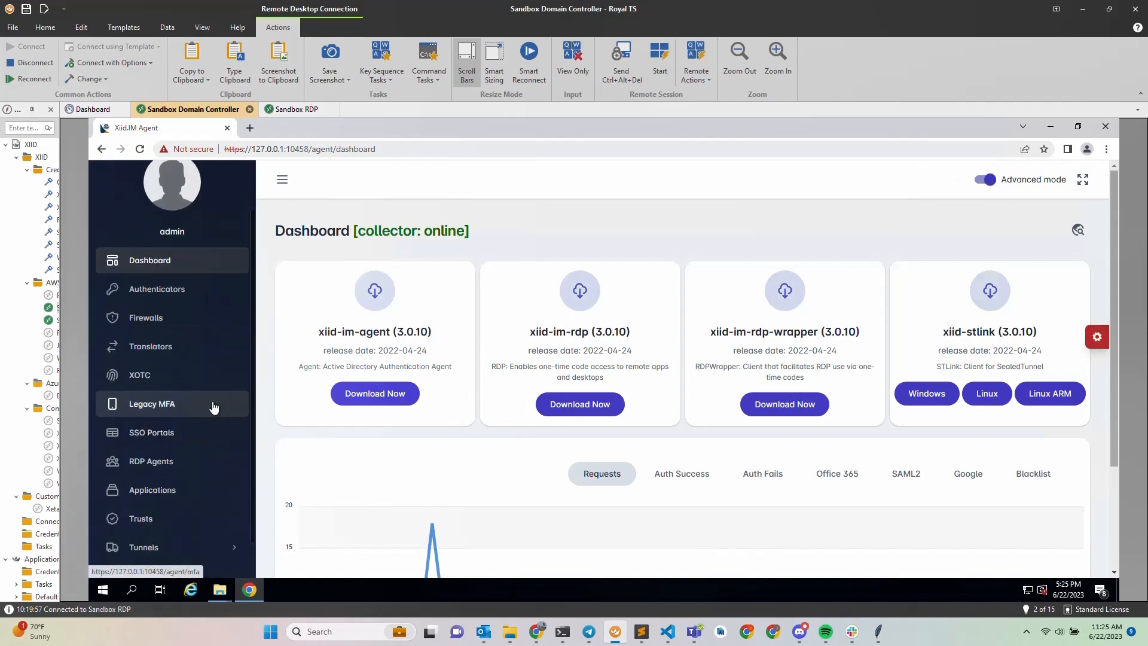
scroll(216, 403, "down", 1)
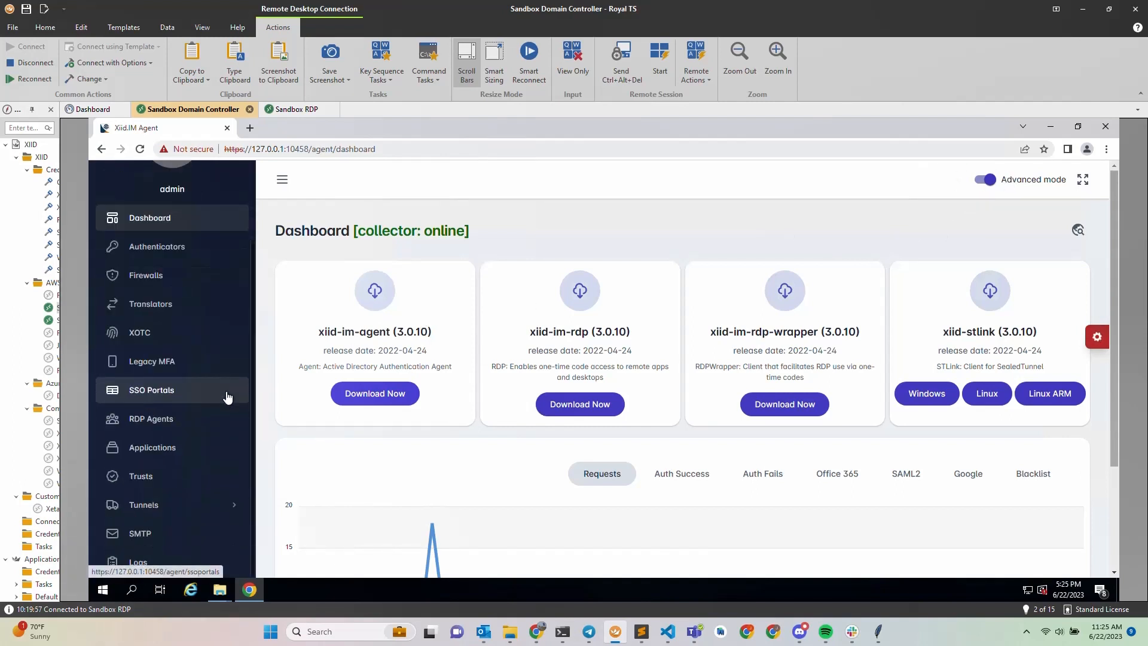
left_click(145, 516)
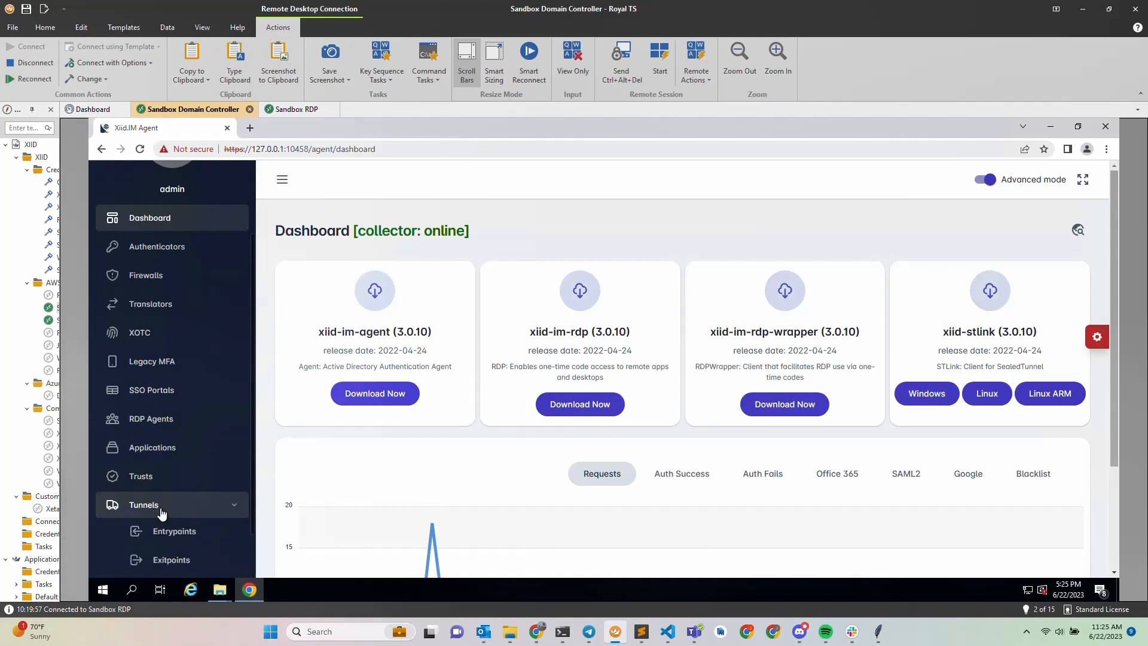
left_click(192, 538)
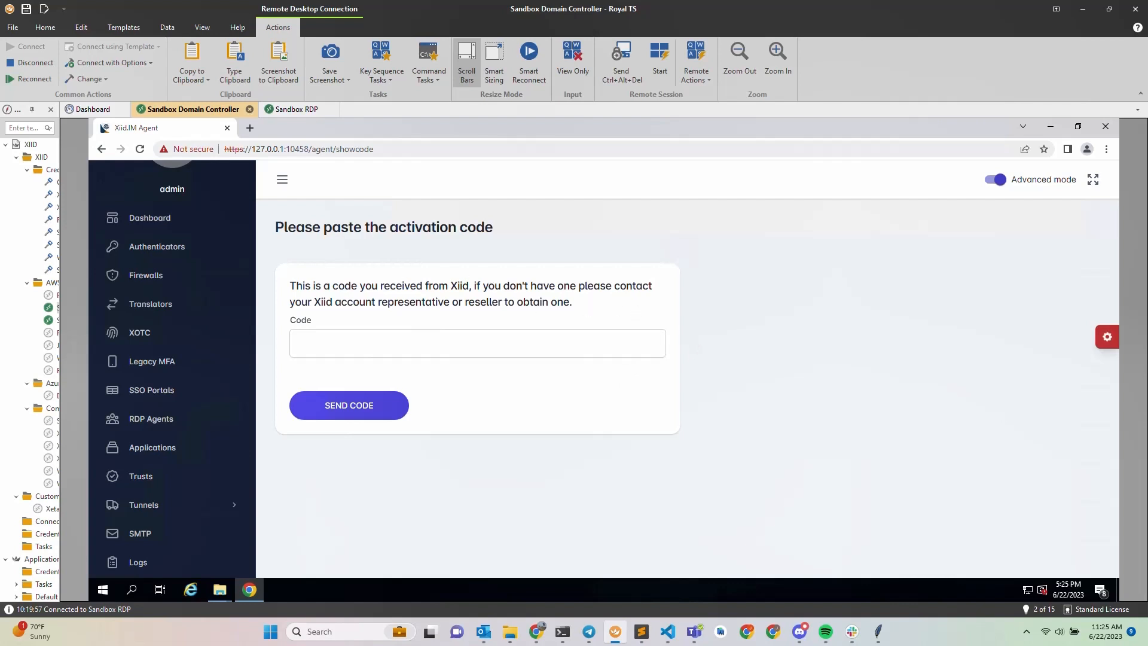
key("alt+Tab")
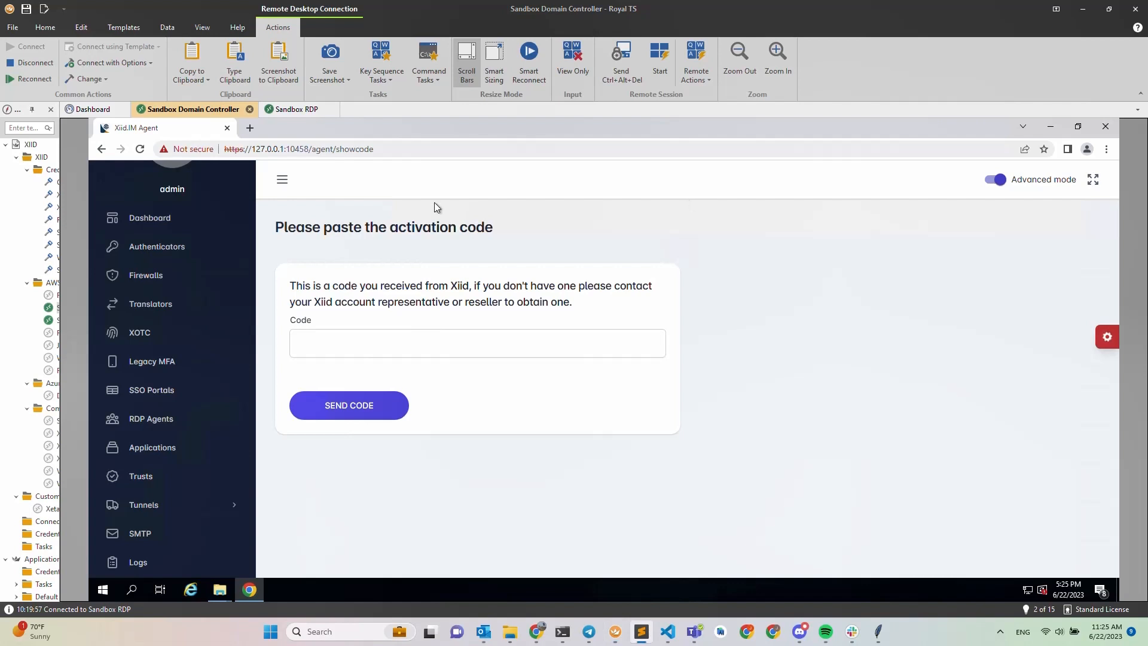
left_click(401, 345)
key("ctrl+v")
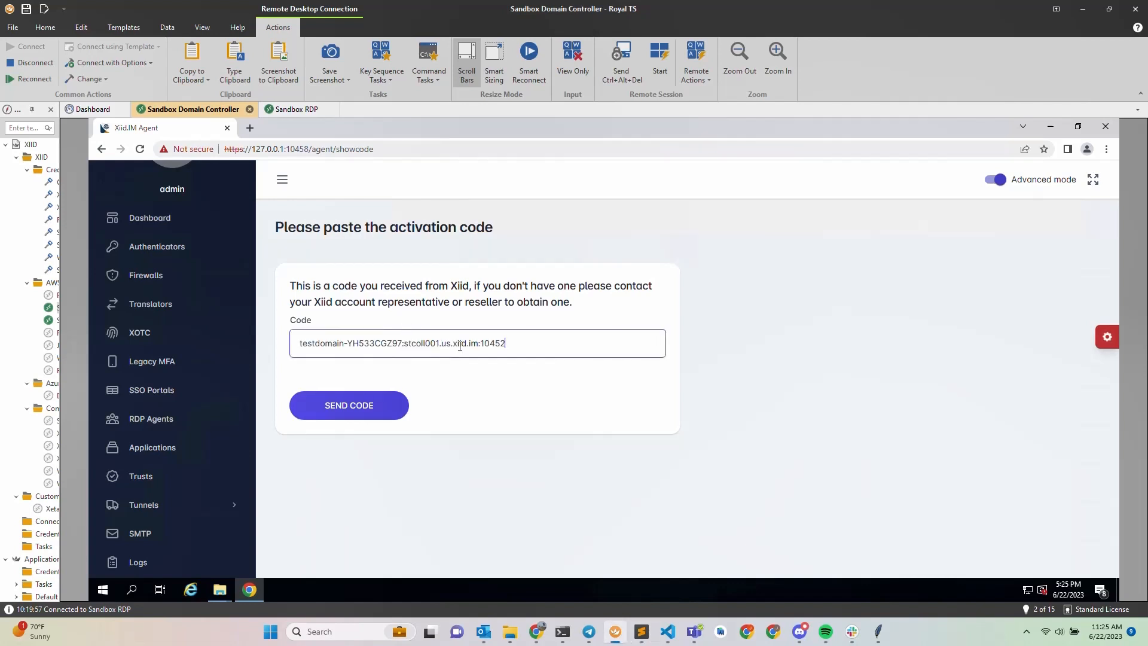
left_click(361, 413)
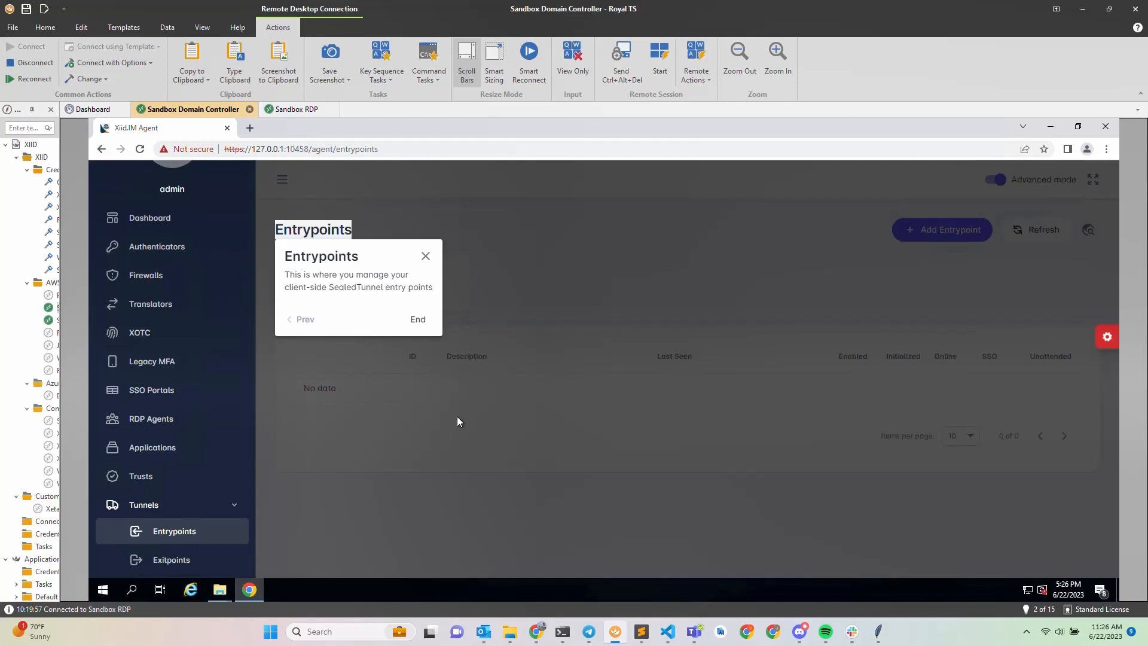
left_click(418, 321)
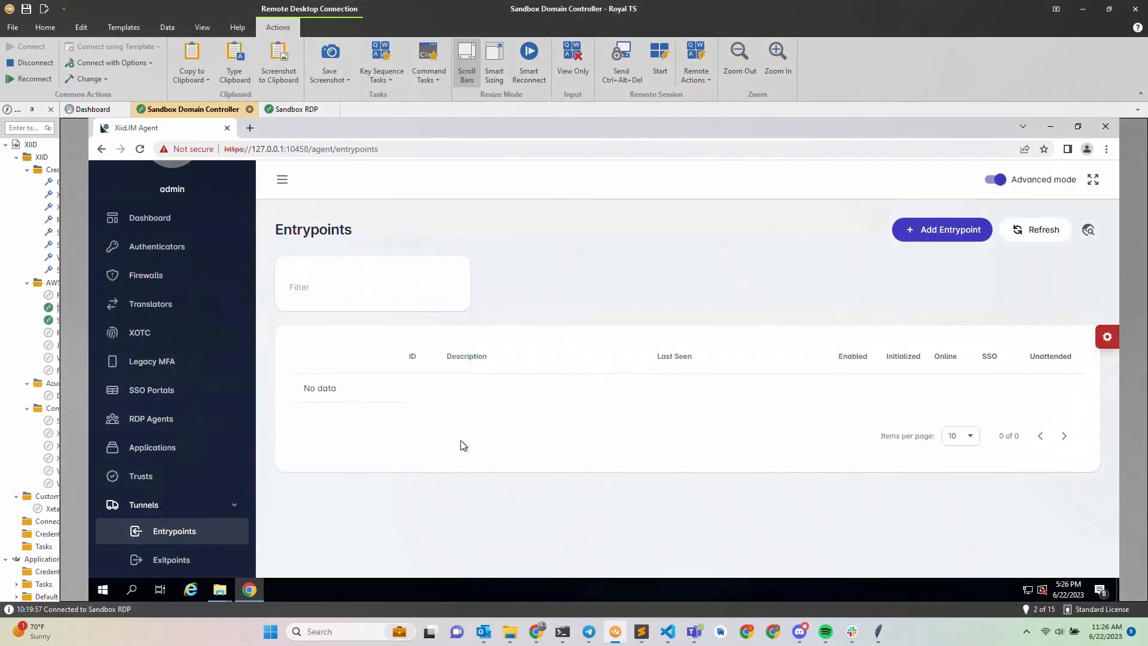
Add a tunnel exitpoint with the description "Domain Controller" and save it.
scroll(189, 471, "down", 1)
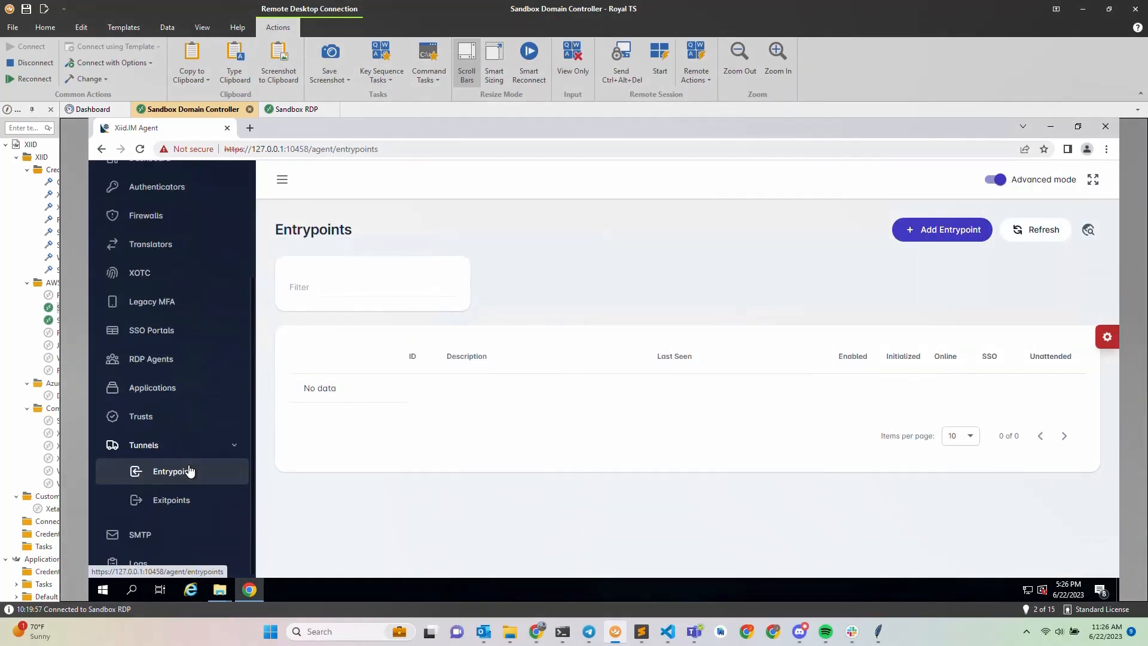
left_click(198, 506)
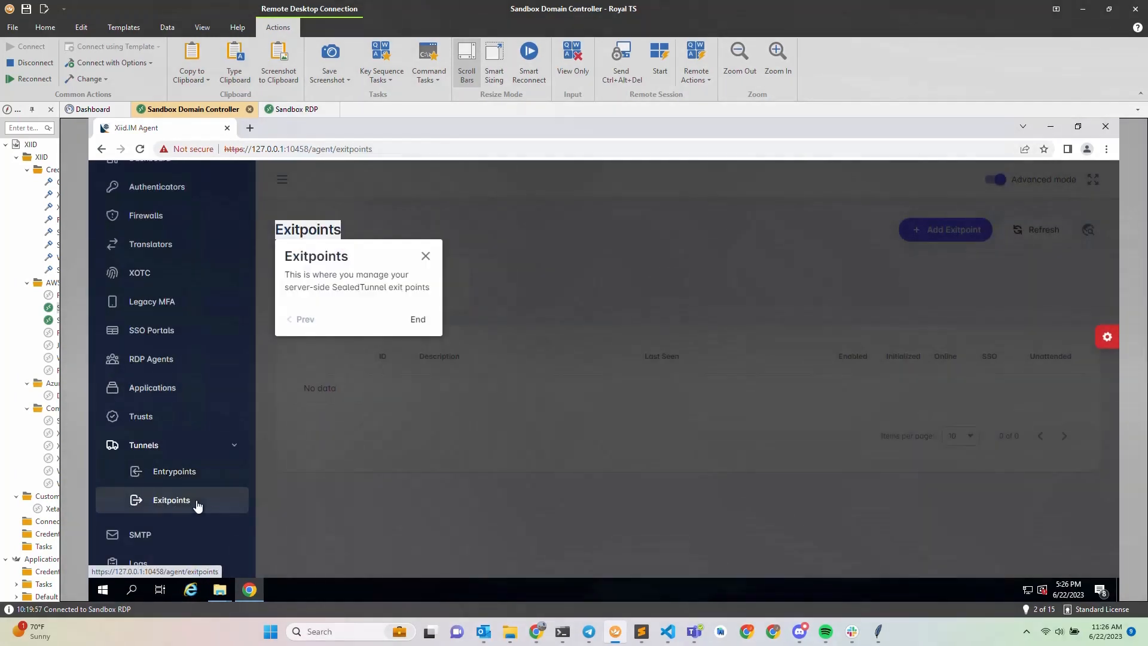
left_click(418, 320)
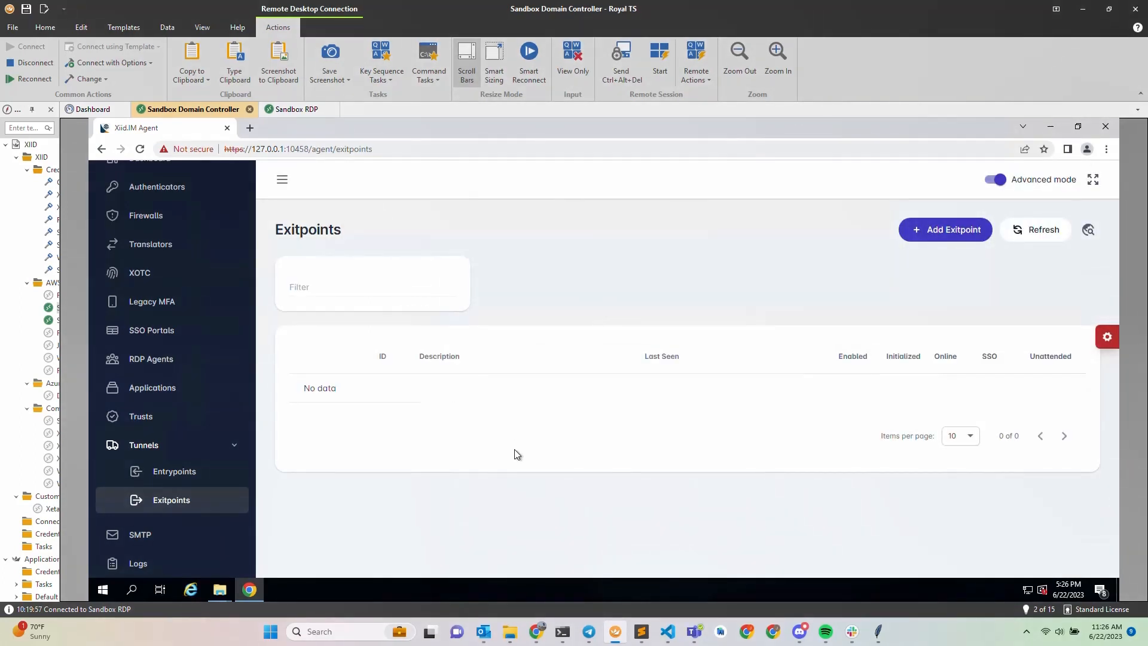
left_click(957, 230)
left_click(390, 360)
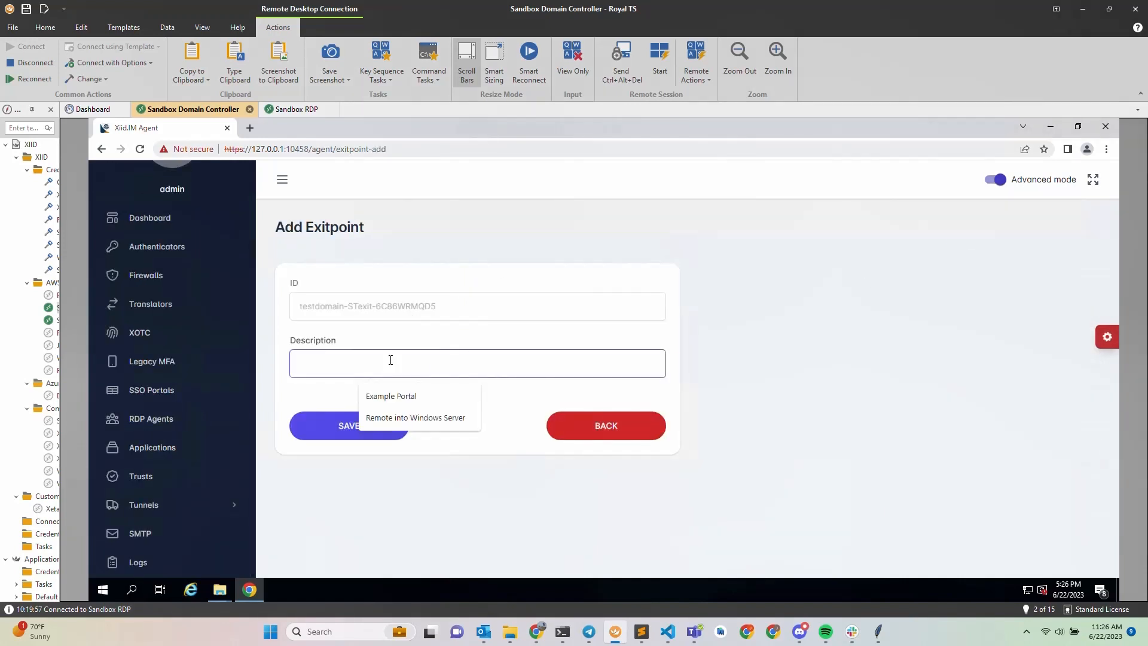
type("Domain Con")
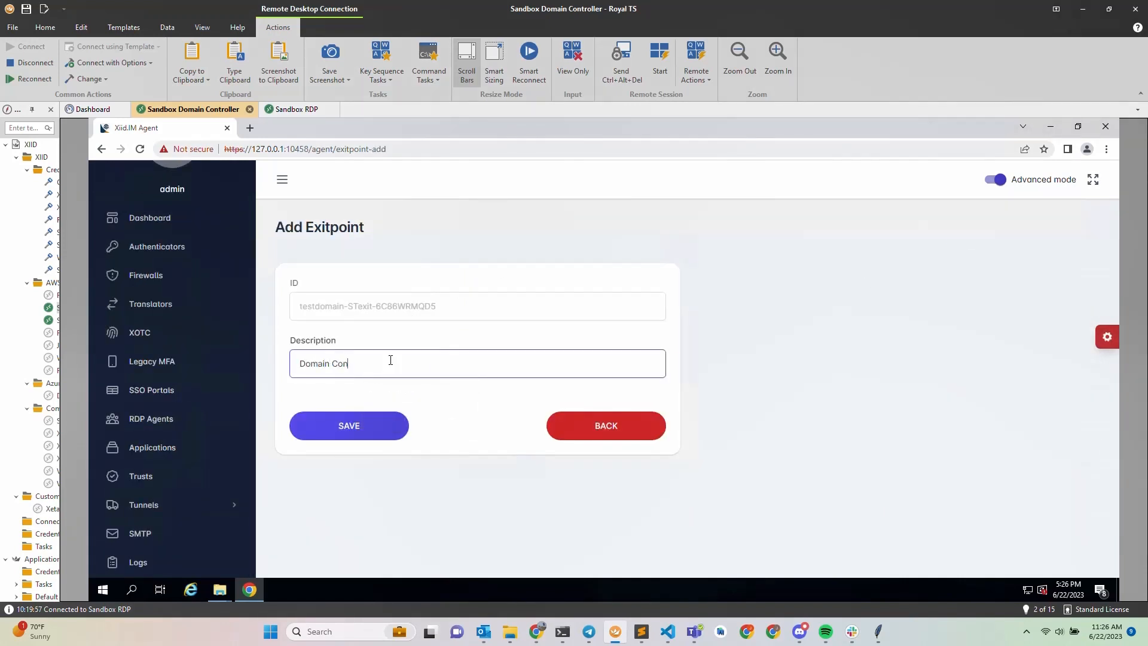
type("troller")
left_click(437, 431)
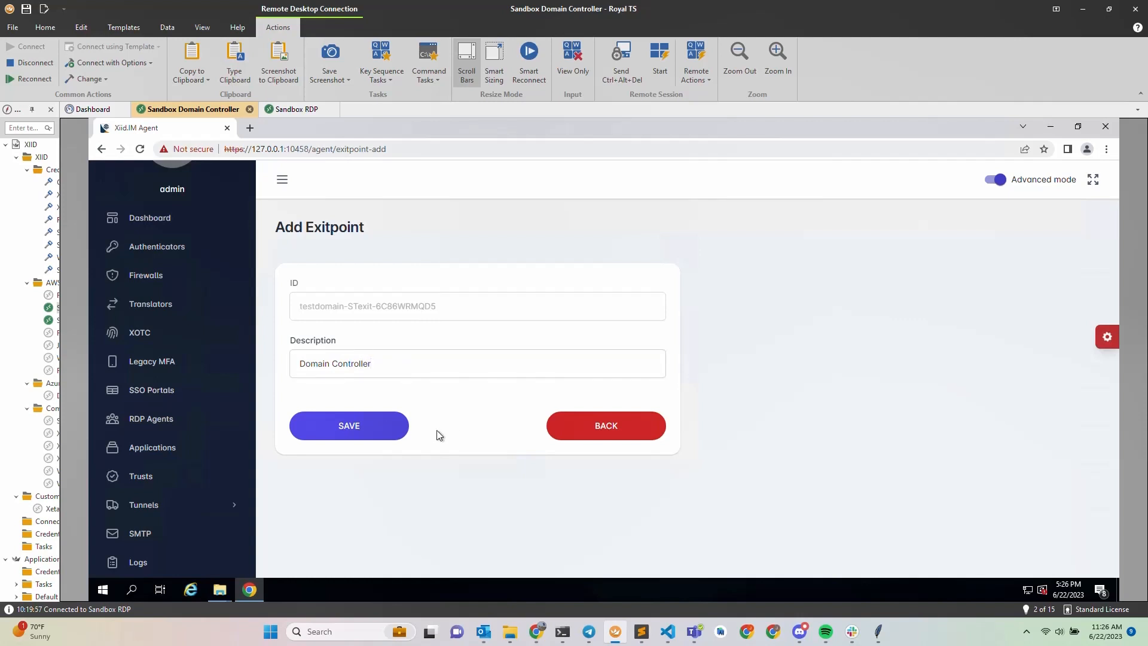
left_click(354, 436)
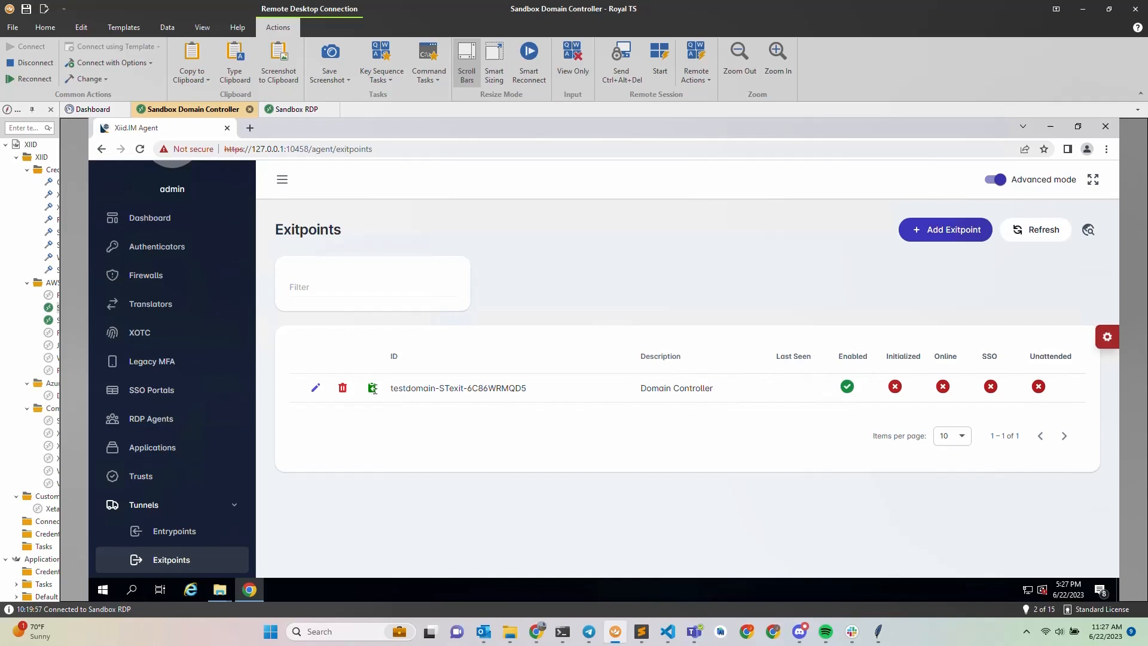
Add a mapping described "Agent Configuration Portal" to the Domain Controller exitpoint, mapped to 127.0.0.1:10458 with no application, and save it.
left_click(315, 388)
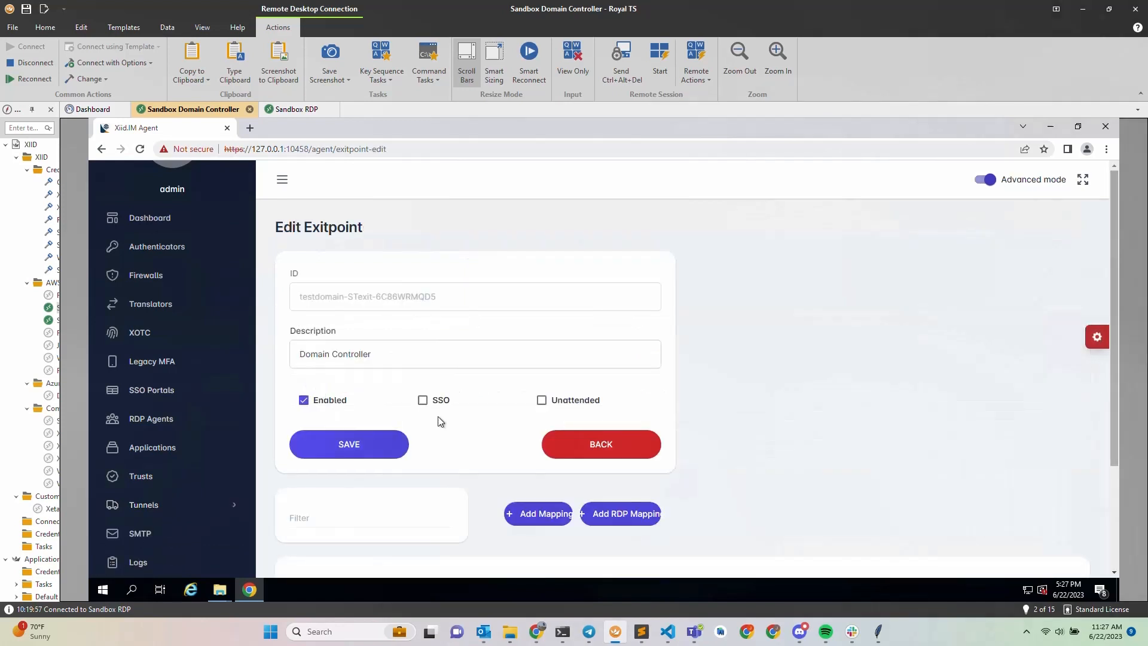
scroll(684, 349, "down", 1)
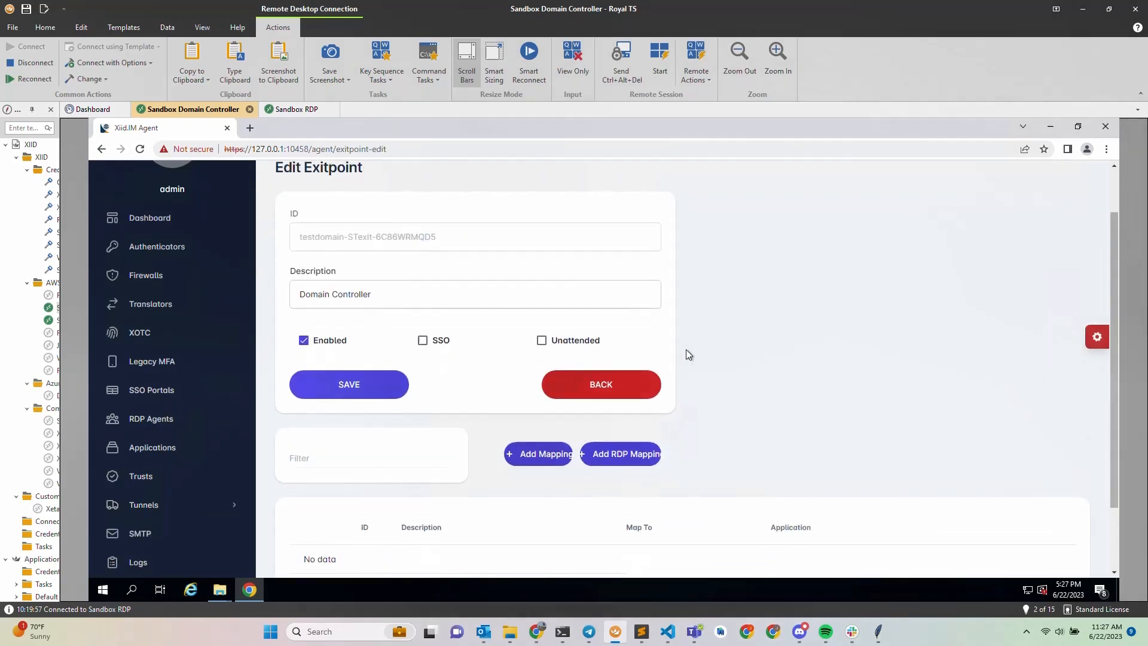
scroll(686, 349, "down", 1)
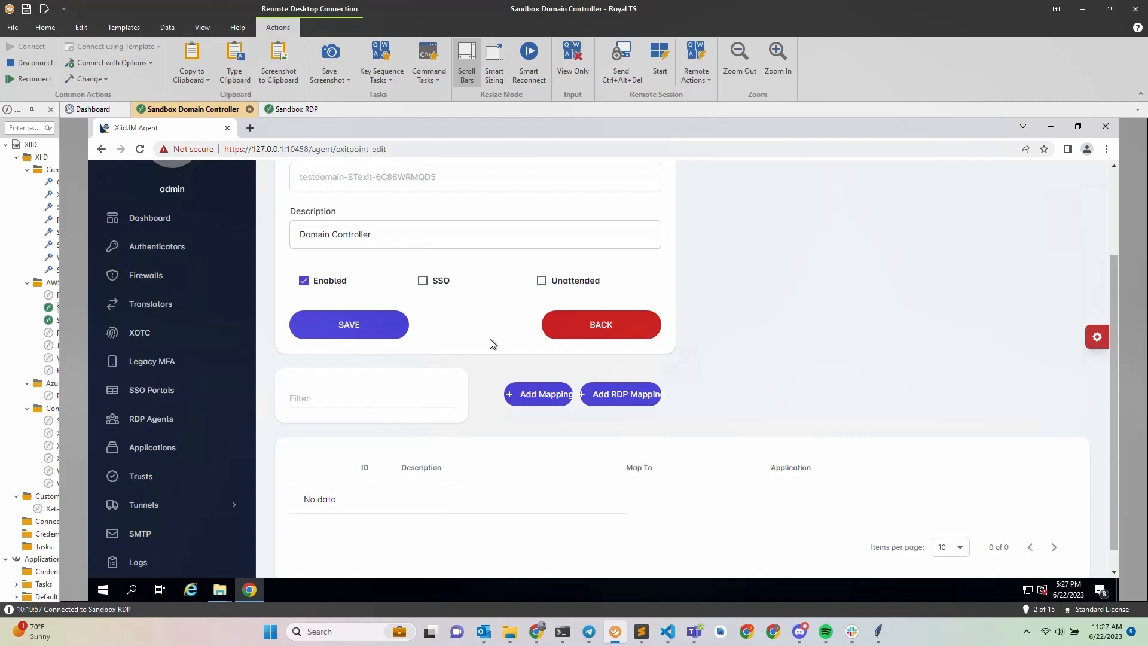
left_click(543, 401)
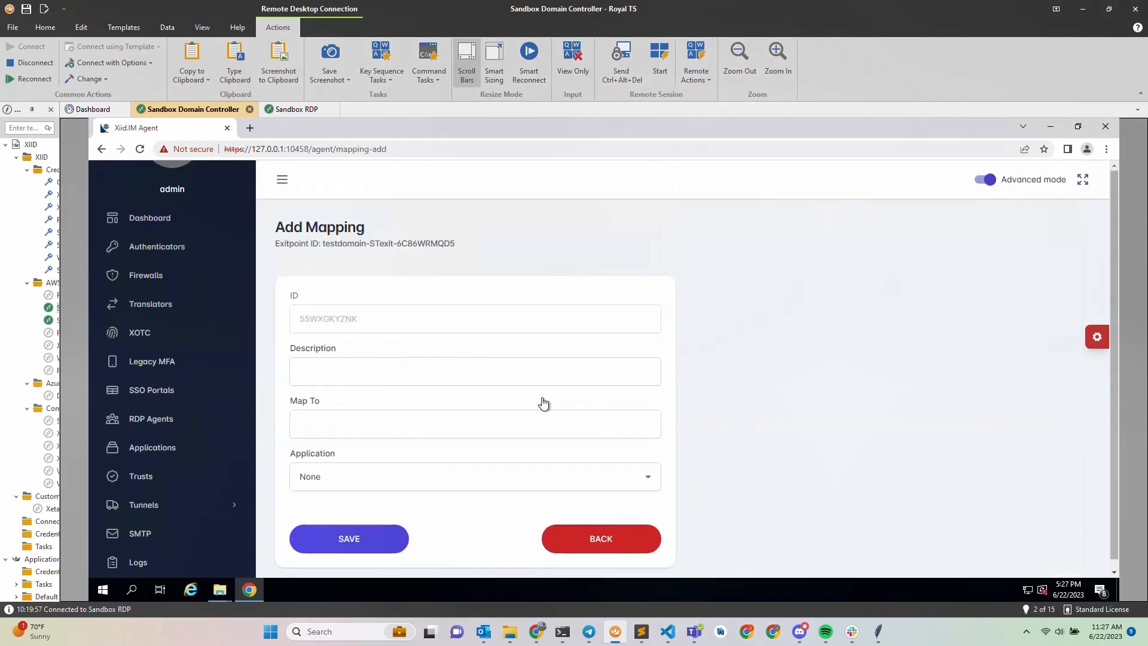
left_click(418, 373)
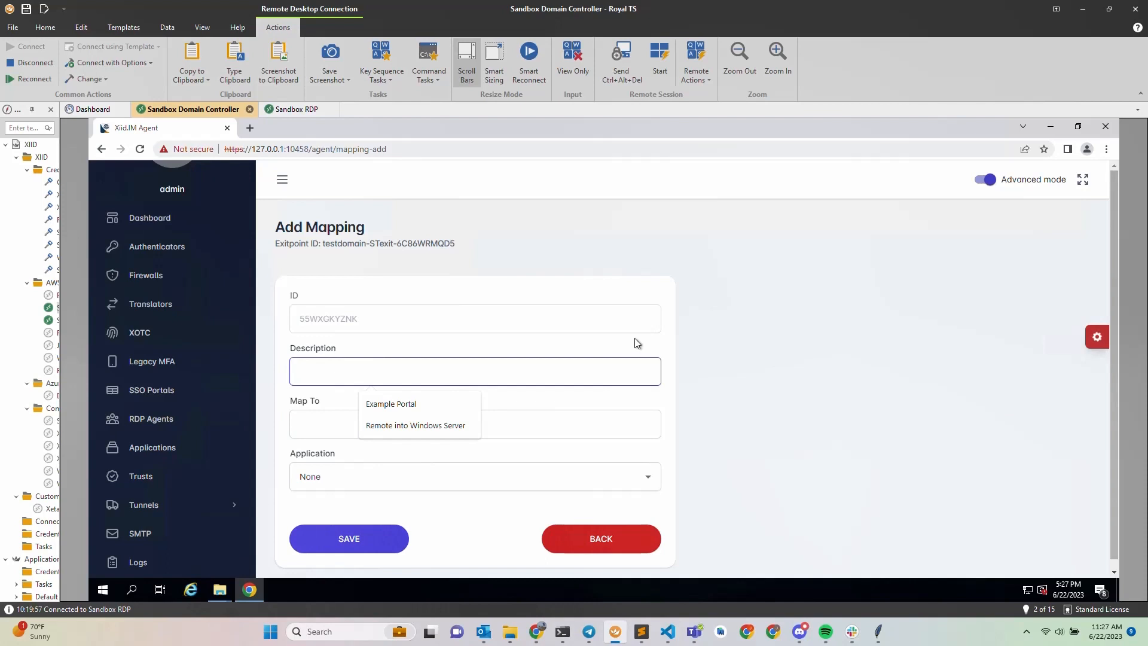
type("Agent")
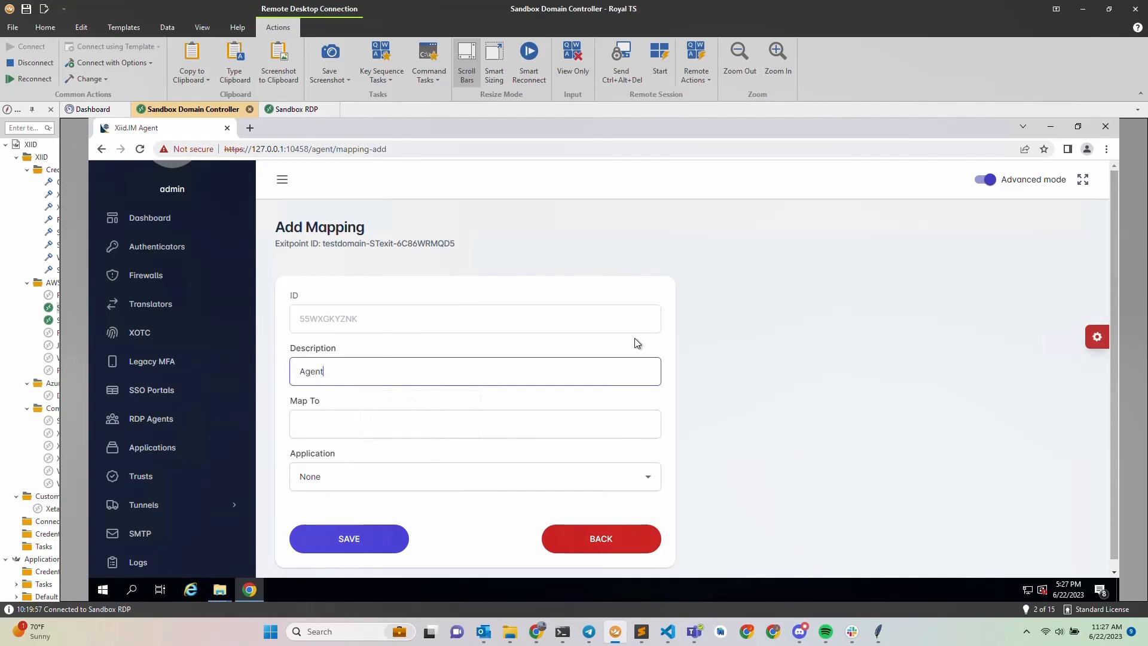
type(" Configuration Portal")
left_click(494, 426)
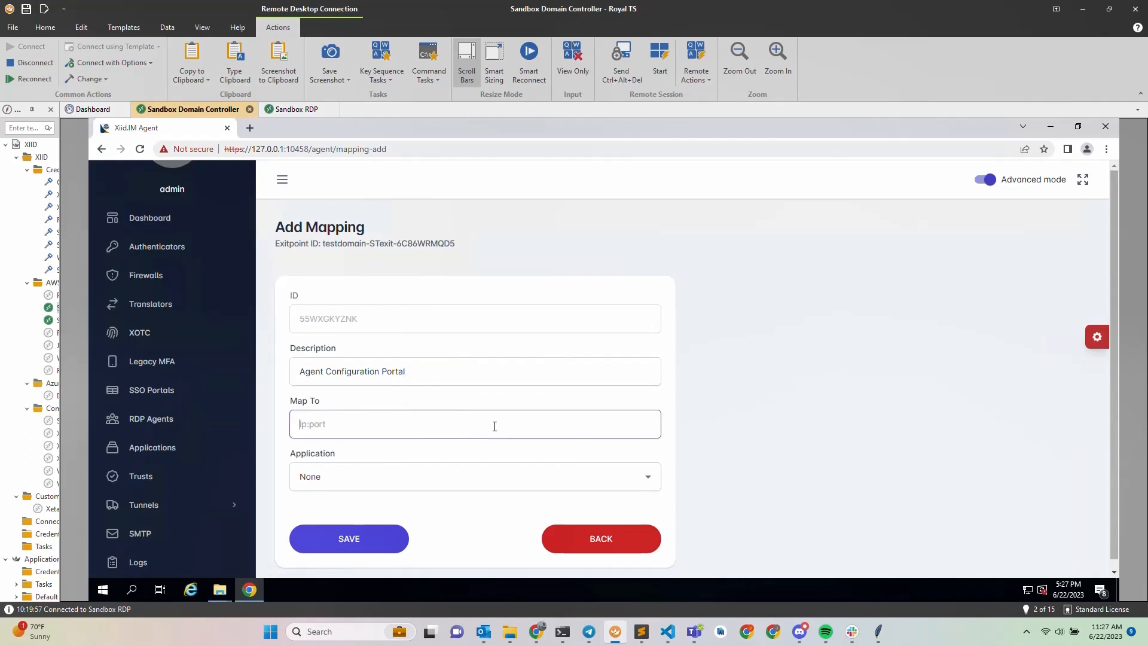
type("127.0.0.1:10458")
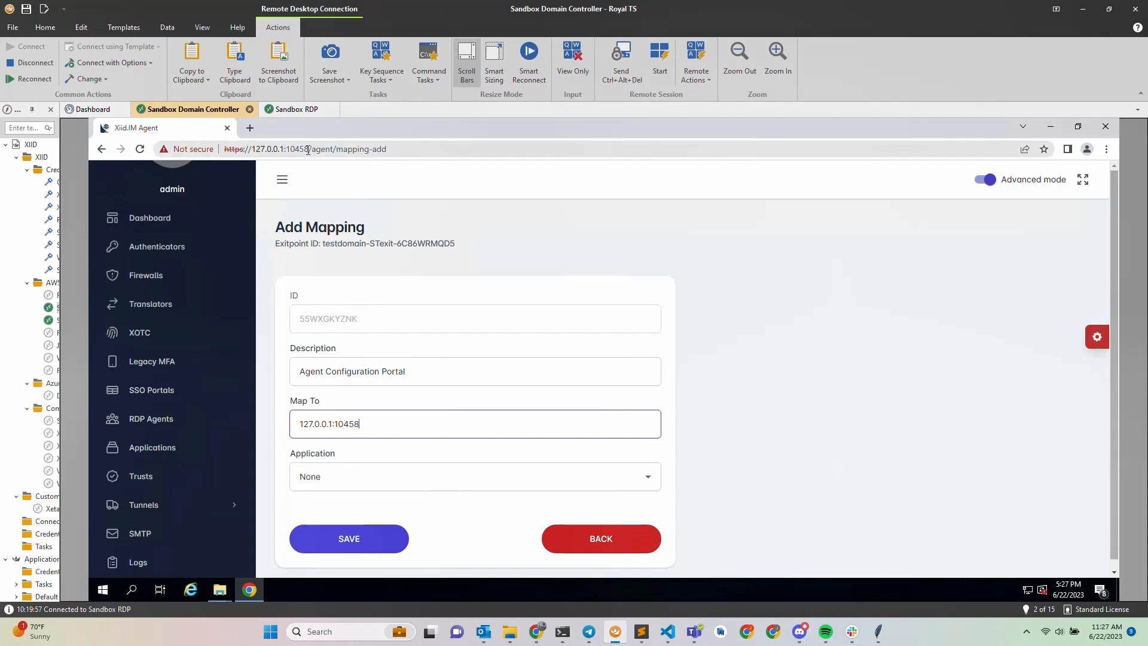
left_click(682, 445)
scroll(681, 443, "down", 1)
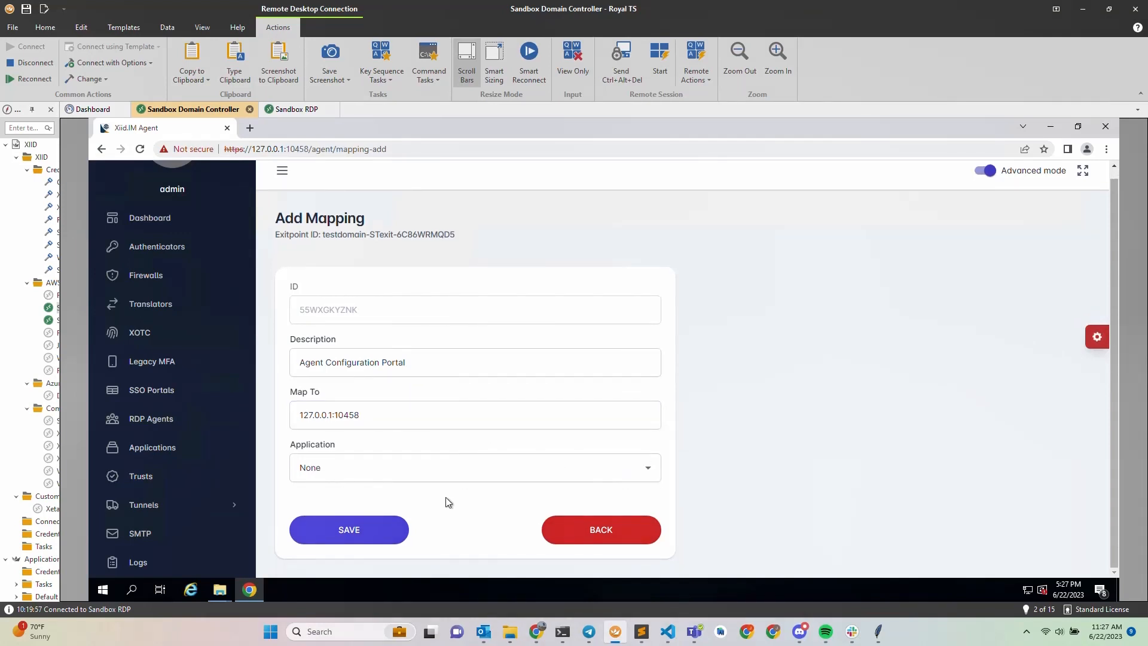
left_click(361, 530)
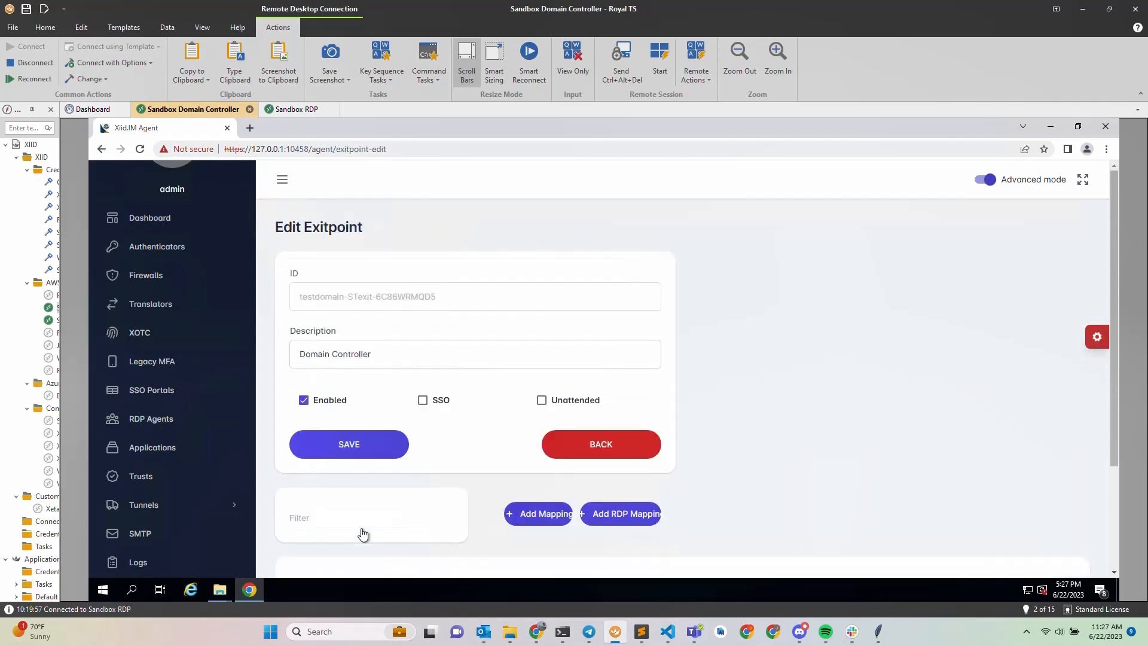
Add an RDP mapping to the Domain Controller exitpoint, enable its Unattended option, and save the exitpoint.
scroll(698, 468, "down", 2)
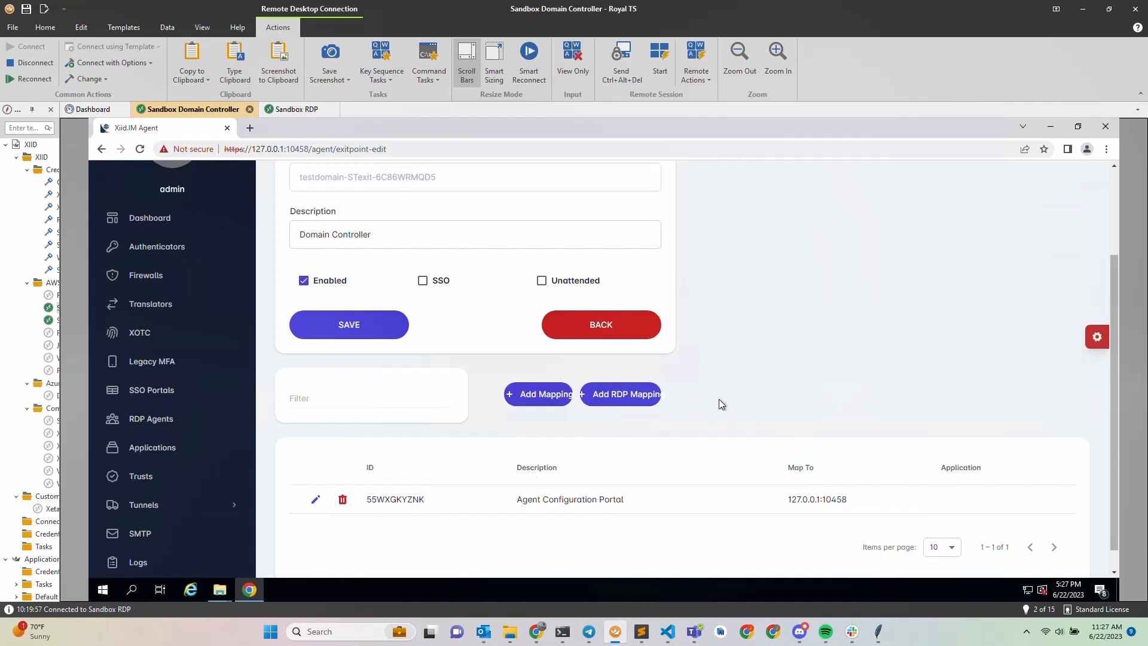
left_click(617, 397)
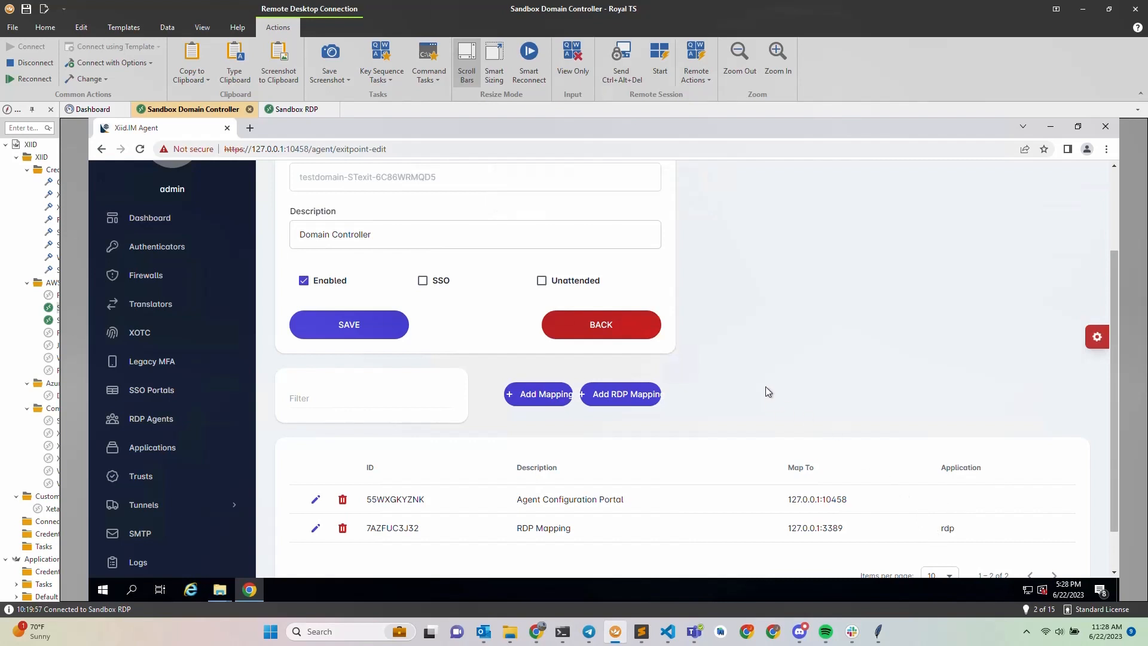
left_click(542, 281)
left_click(353, 329)
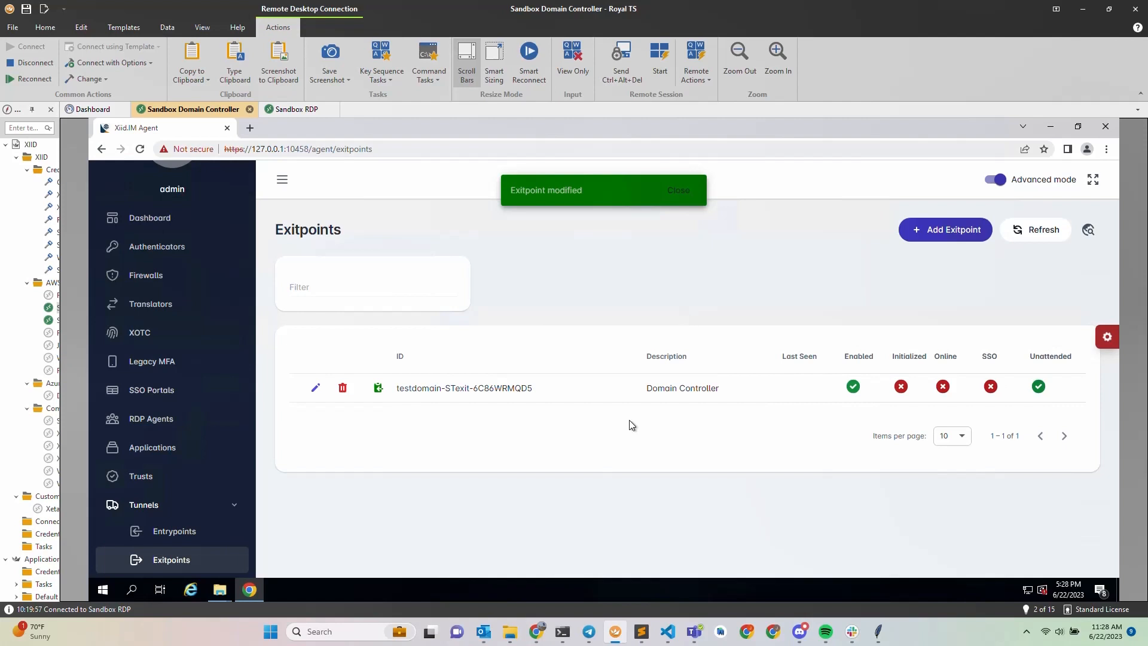
left_click(681, 192)
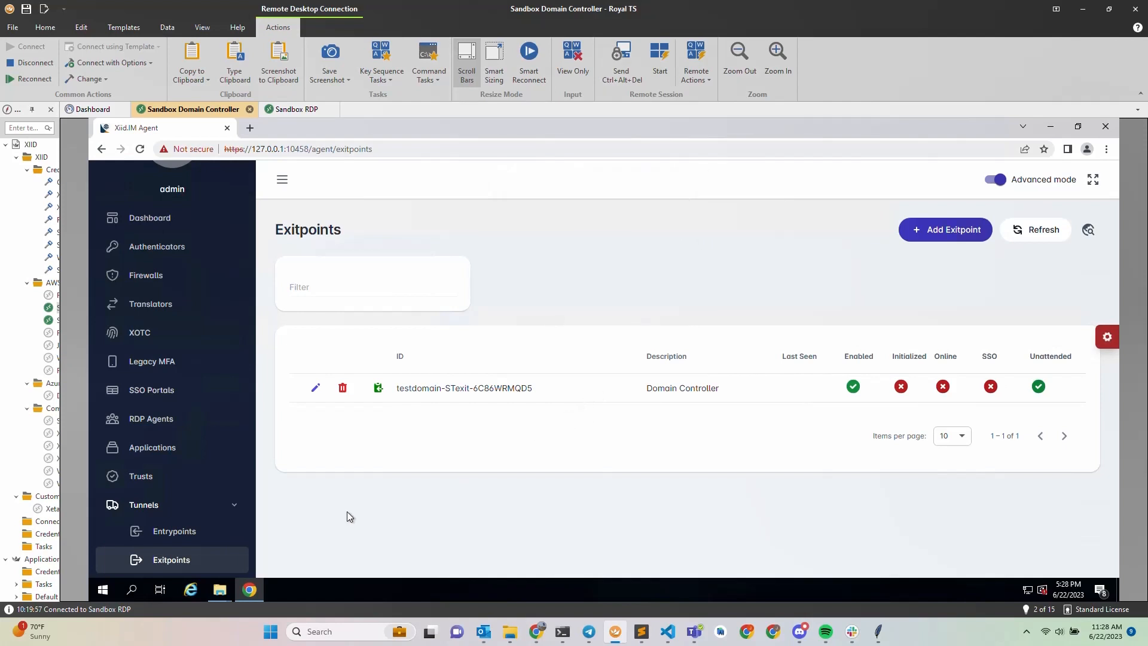
Add a tunnel entrypoint with the description "RDP Machine" and save it.
left_click(178, 531)
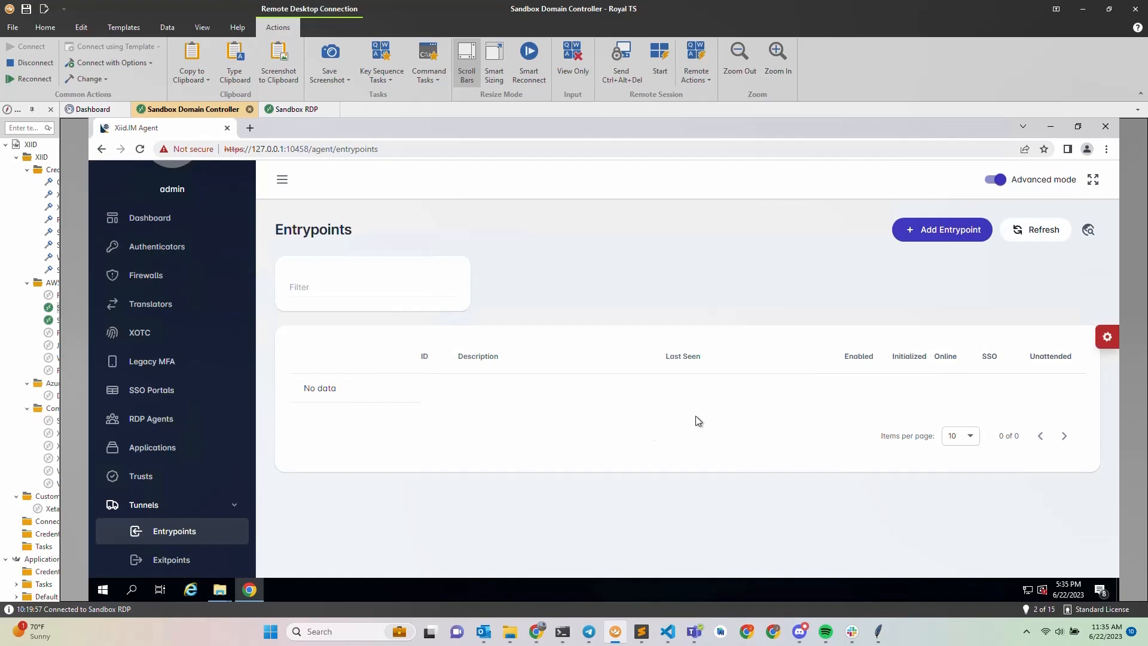
left_click(951, 237)
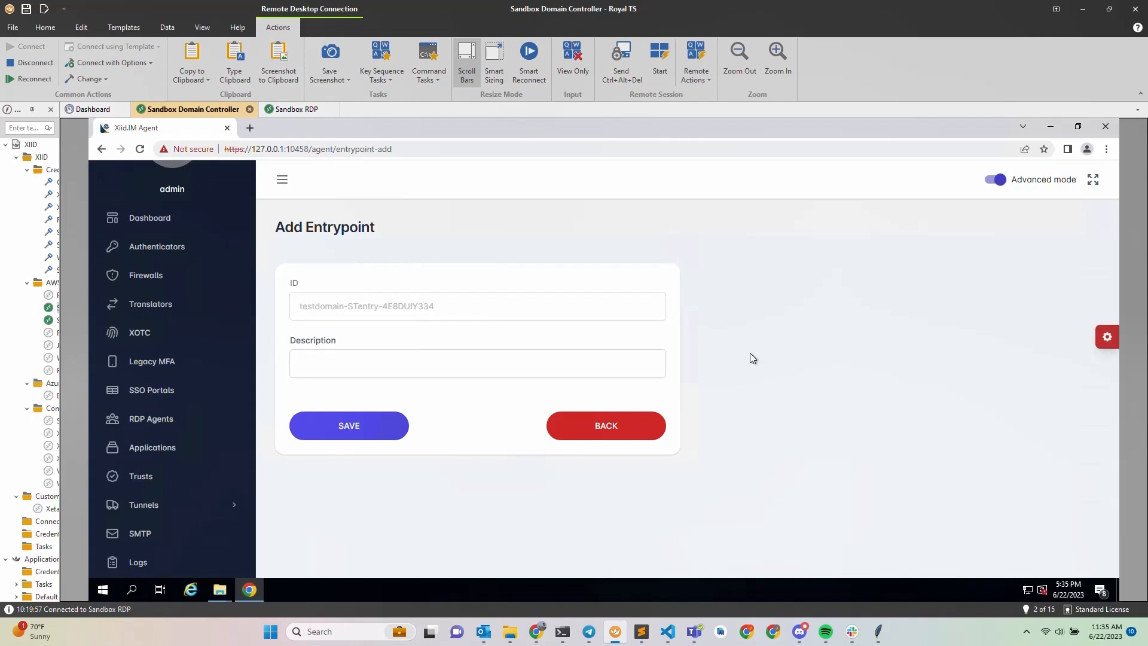
left_click(579, 360)
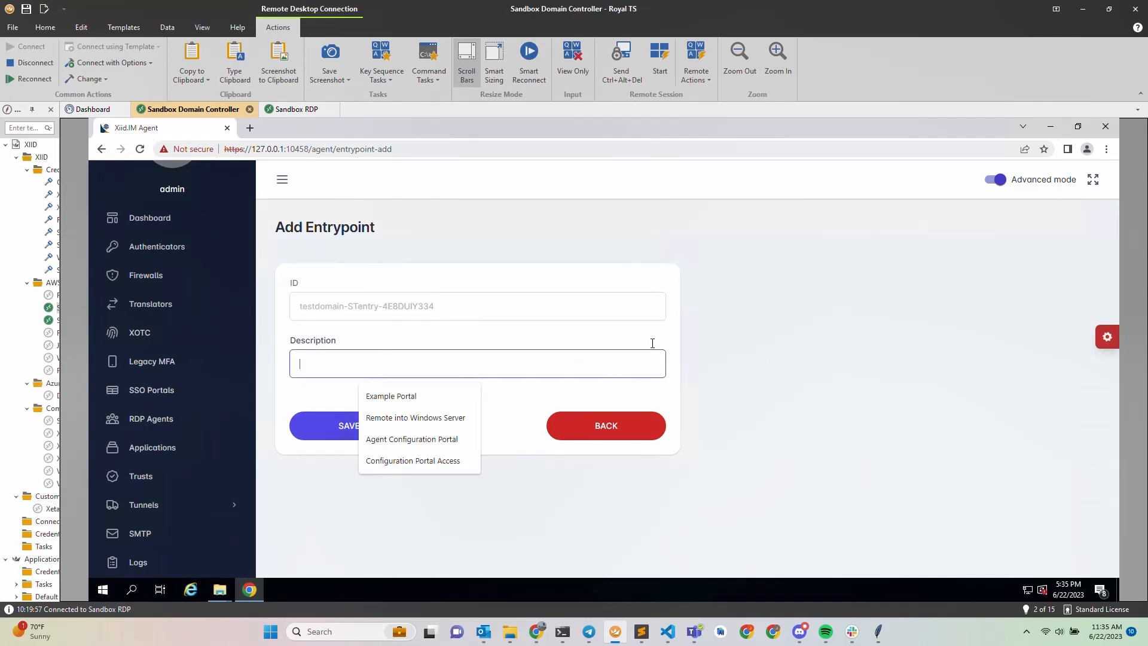
type("RDP Mach")
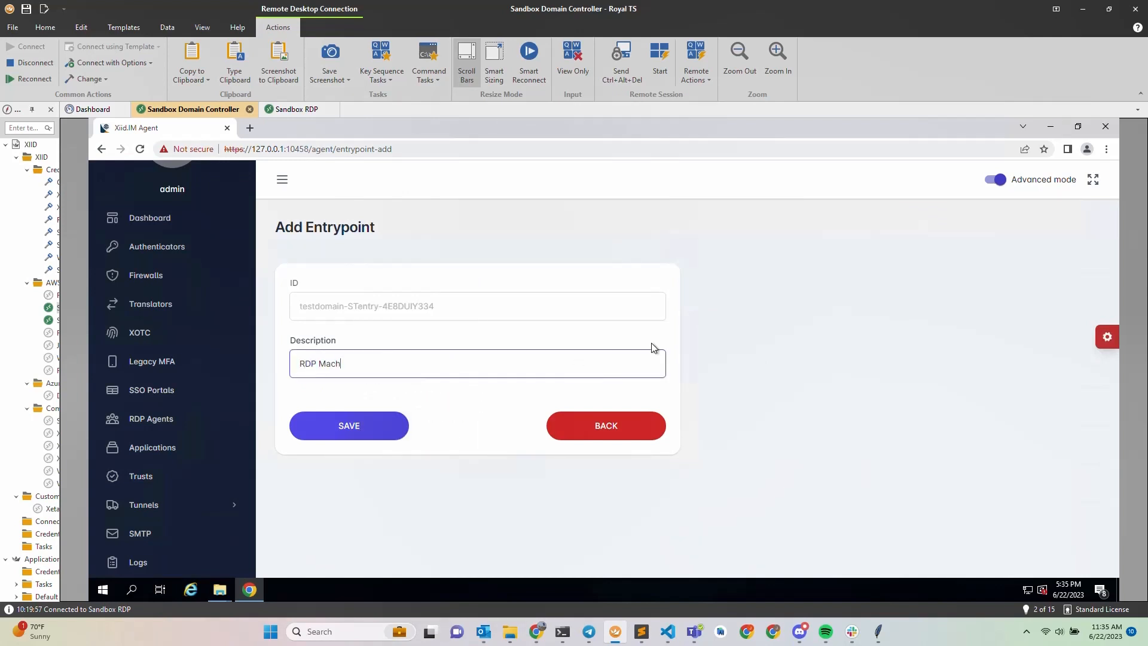
type("ine")
left_click(697, 396)
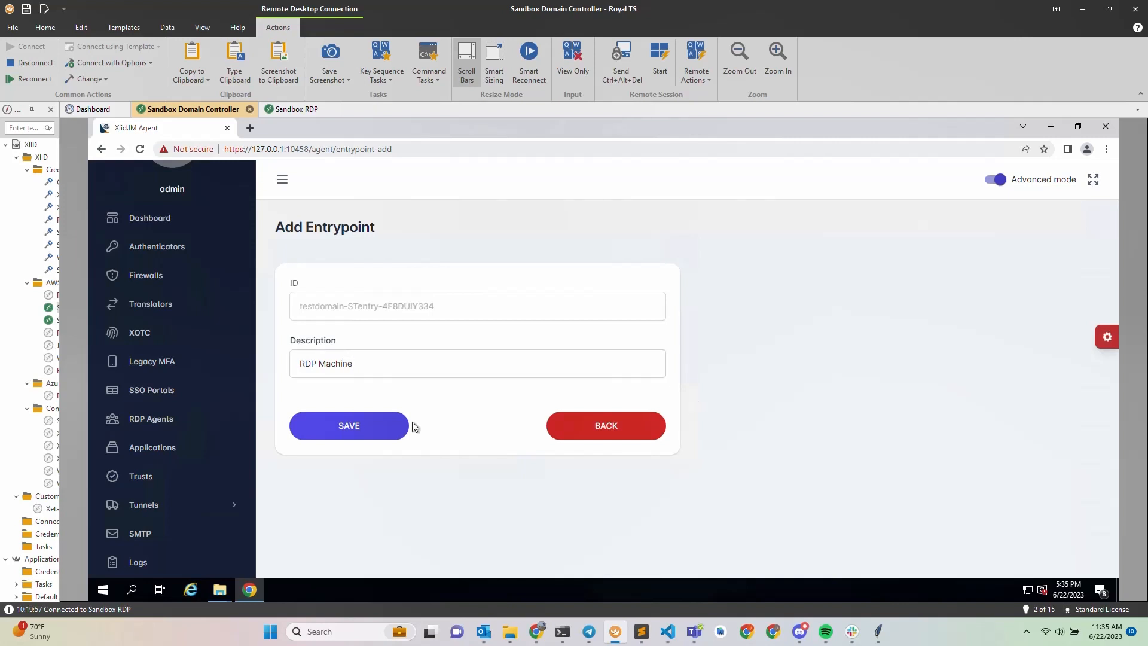
left_click(352, 427)
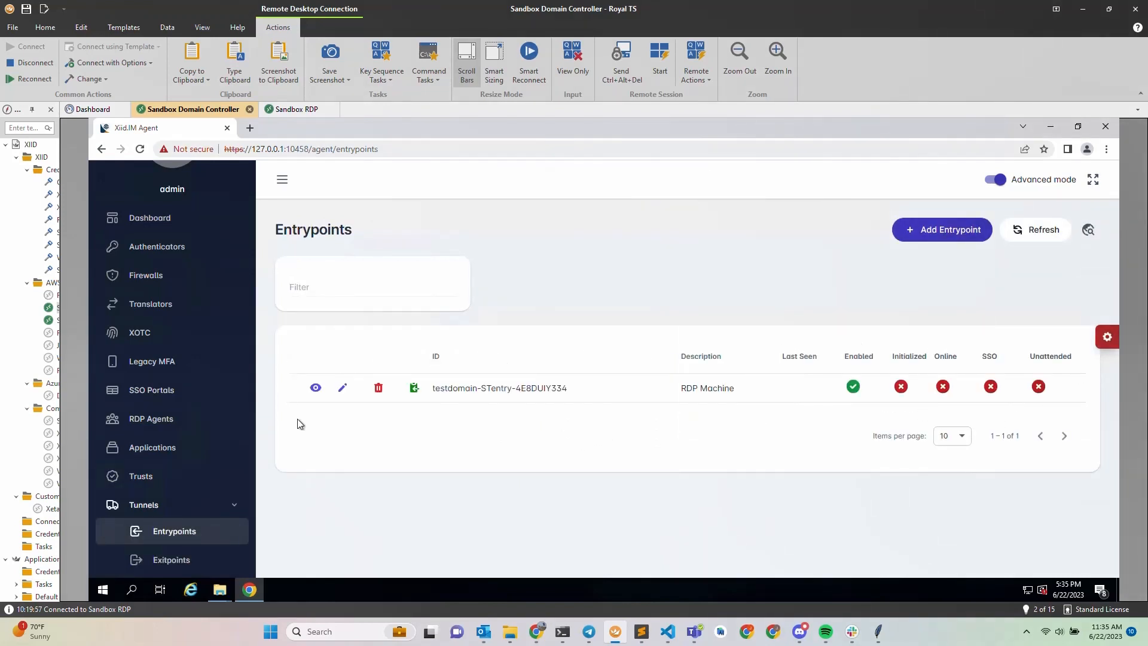
Start a new mapping on the RDP Machine entrypoint with description "Agent Configuration Portal" and bind address 127.0.0.1:443.
left_click(344, 392)
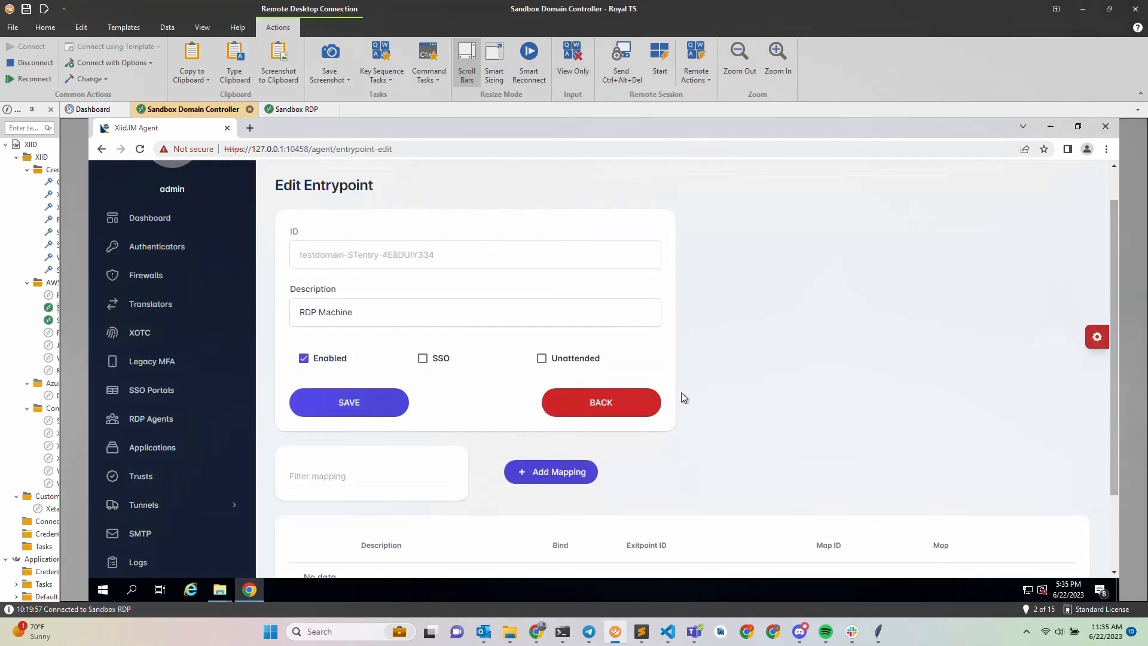
scroll(683, 397, "down", 2)
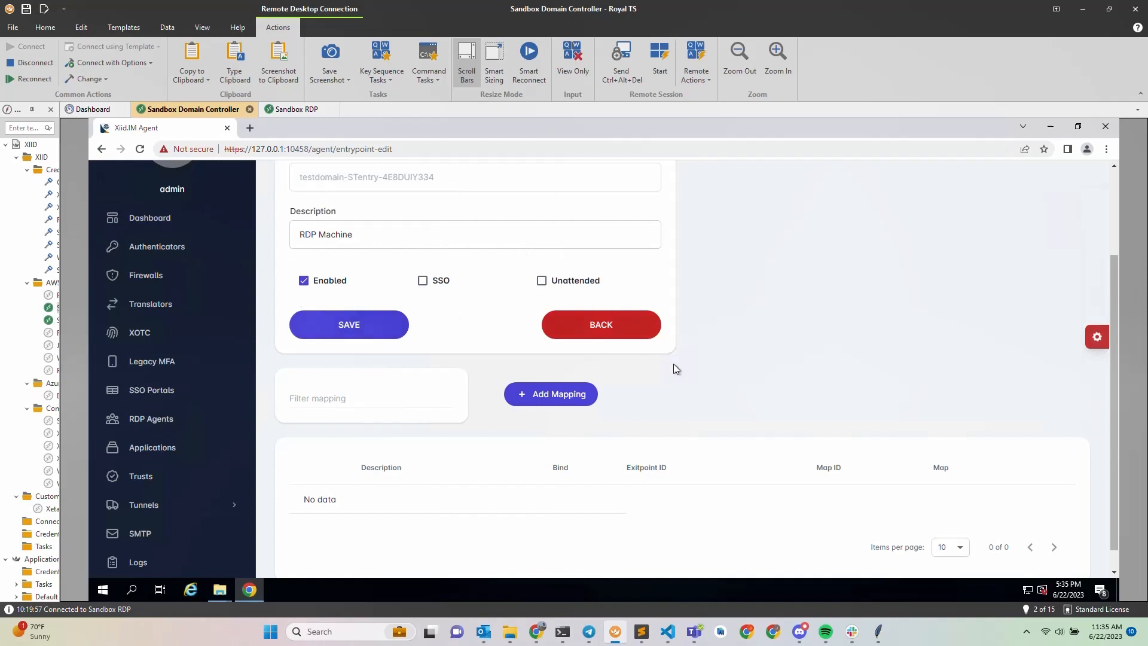
scroll(686, 370, "down", 1)
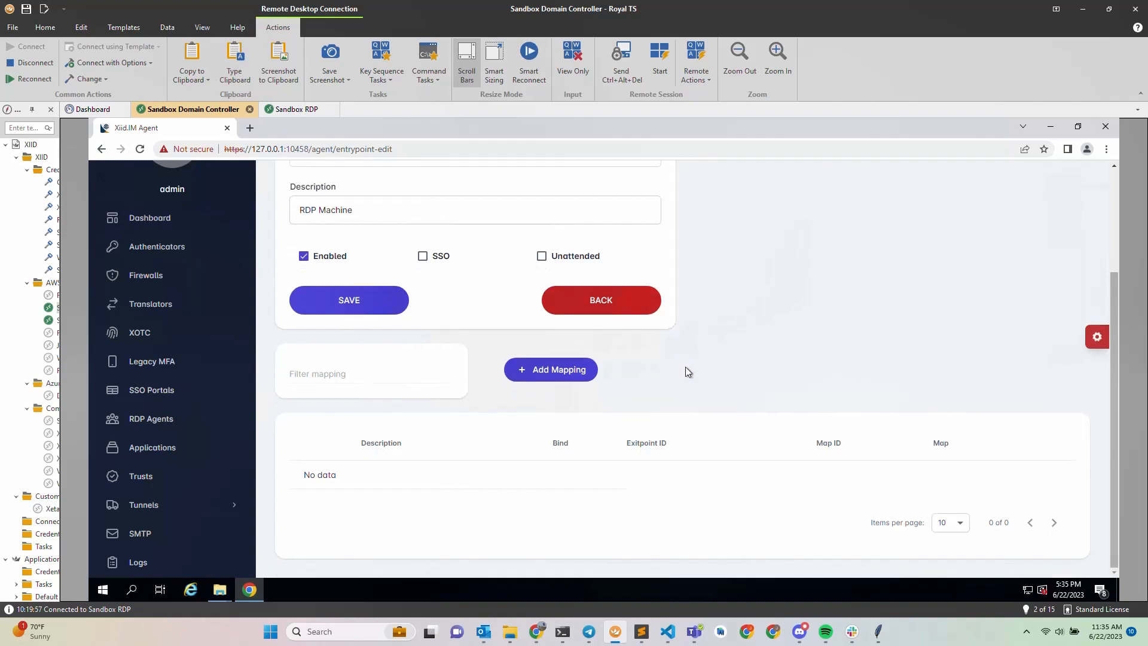
left_click(544, 372)
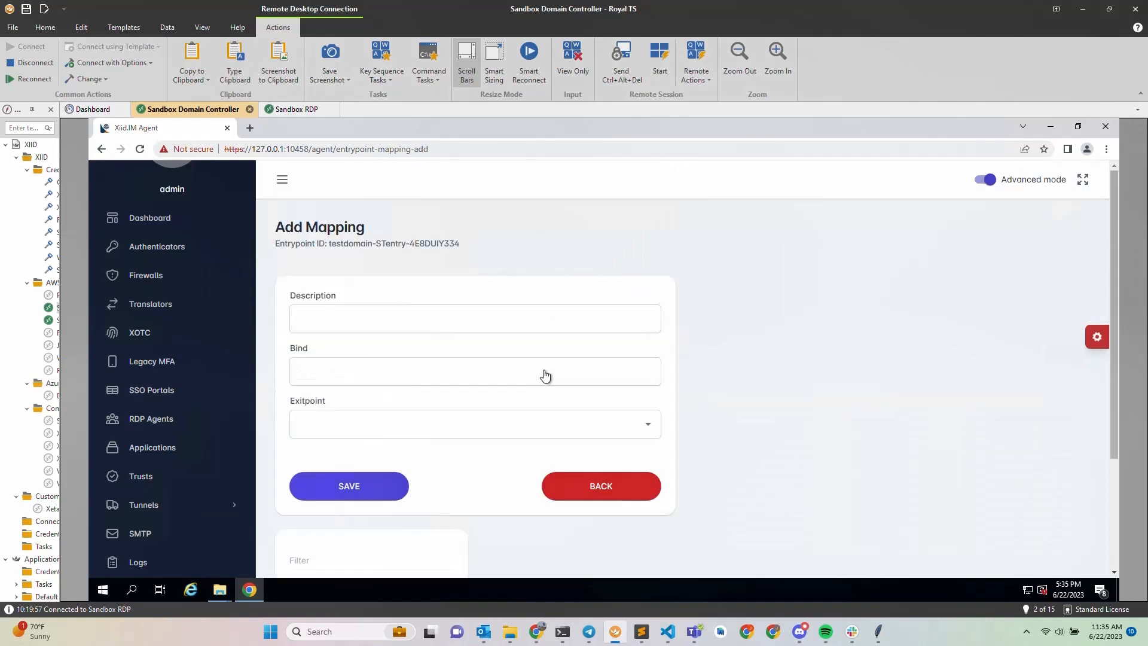
left_click(494, 323)
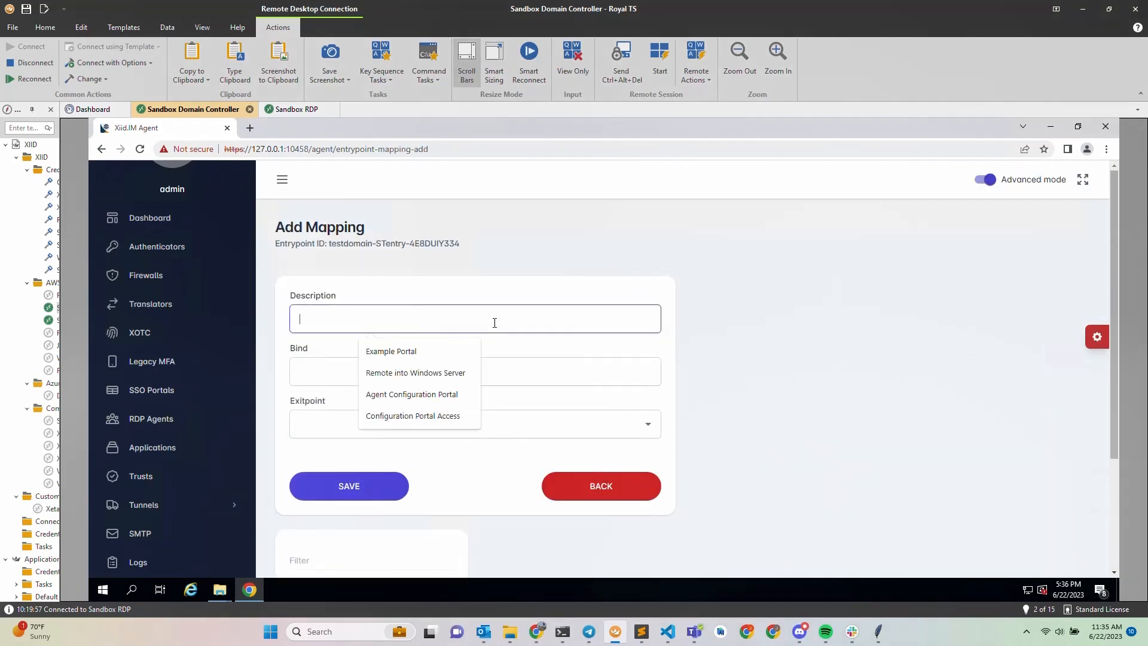
type("Agent Con")
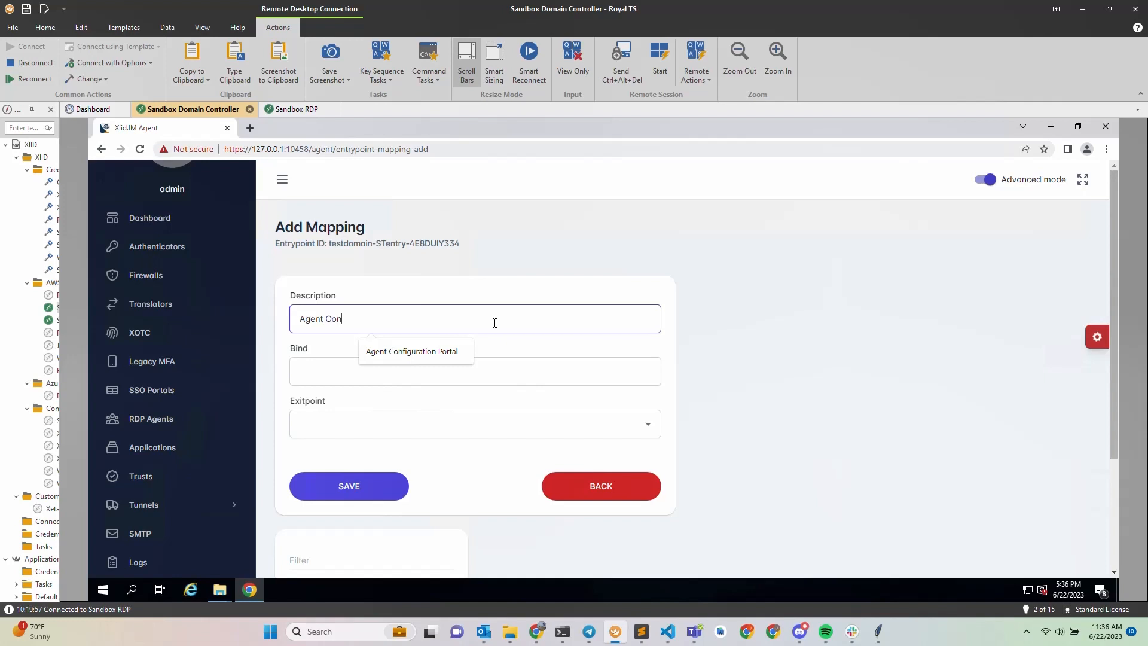
type("figuration Portal")
left_click(472, 370)
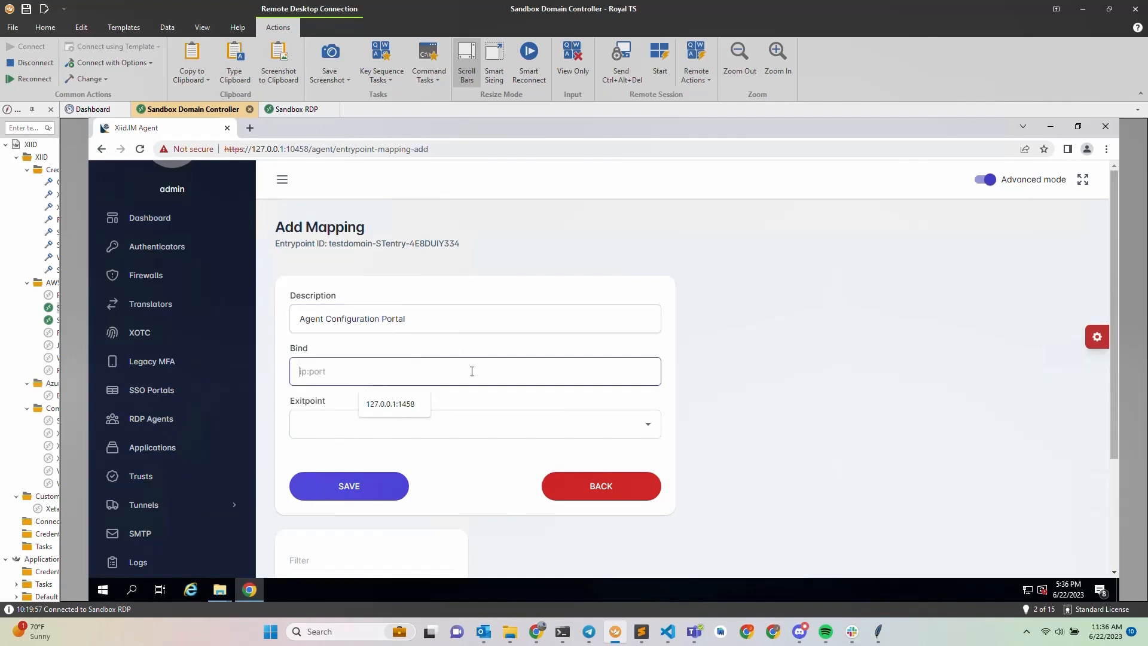
type("127.0.0.1:443")
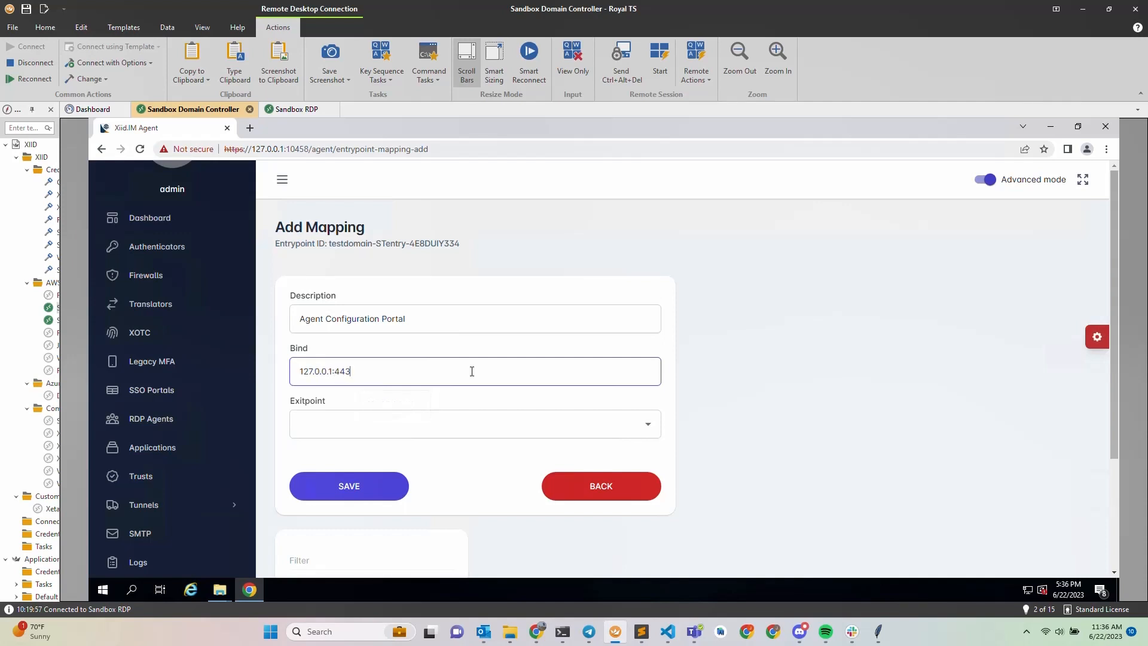
left_click(692, 376)
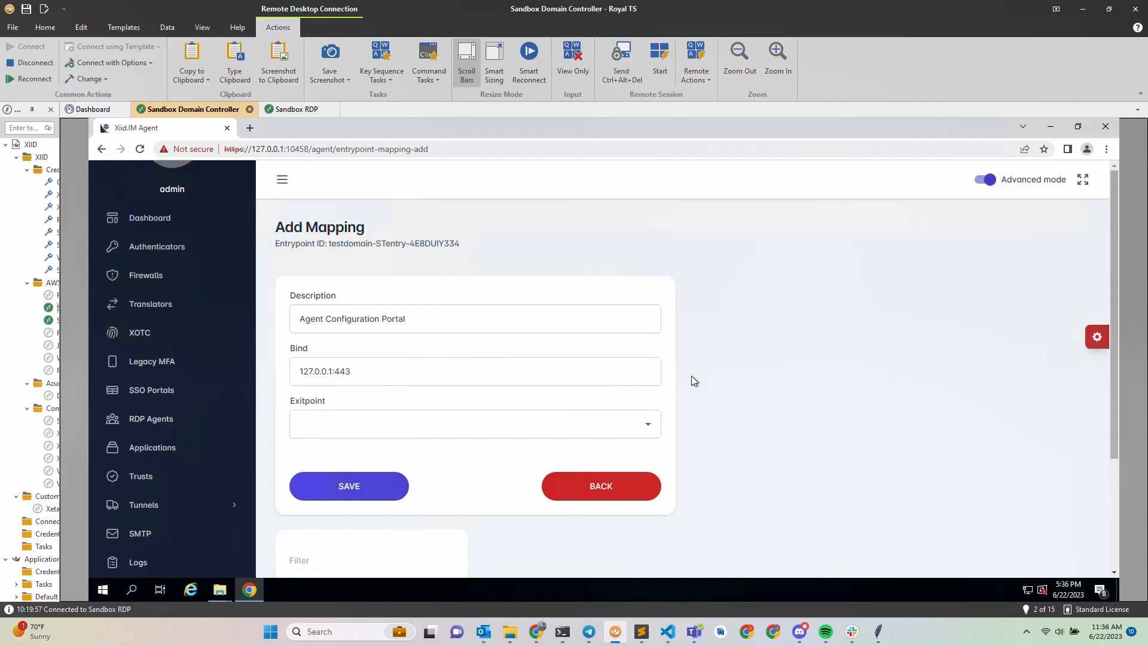
Link the mapping to the Domain Controller exitpoint's Agent Configuration Portal mapping and save it.
scroll(692, 377, "down", 1)
scroll(691, 376, "down", 1)
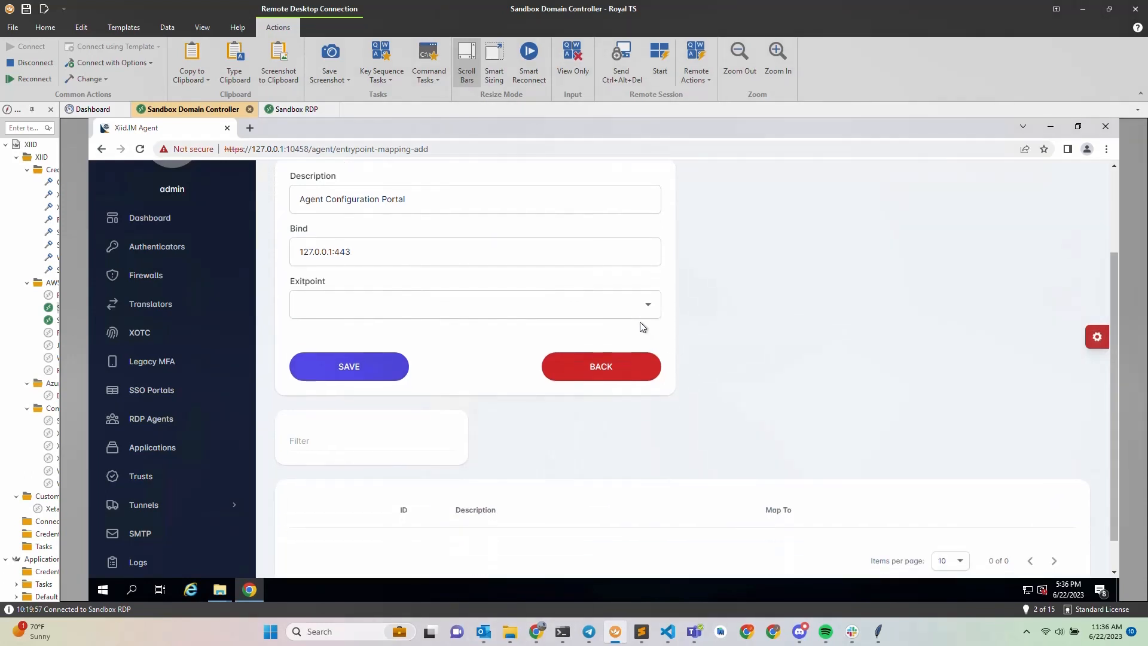
left_click(634, 315)
left_click(633, 315)
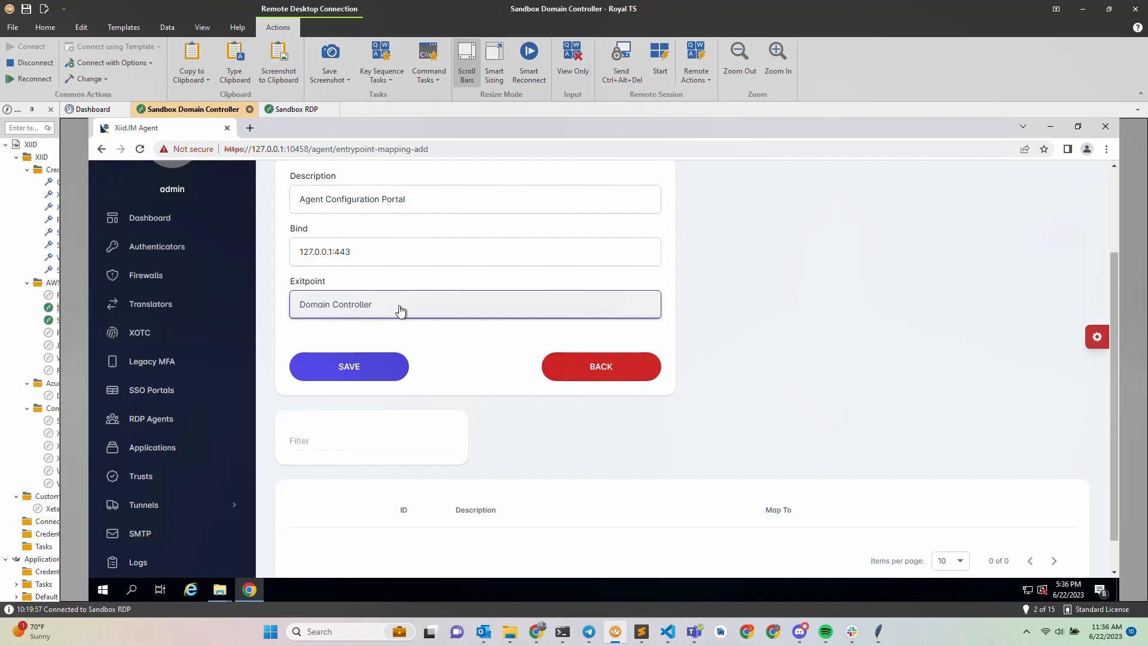
scroll(472, 372, "down", 1)
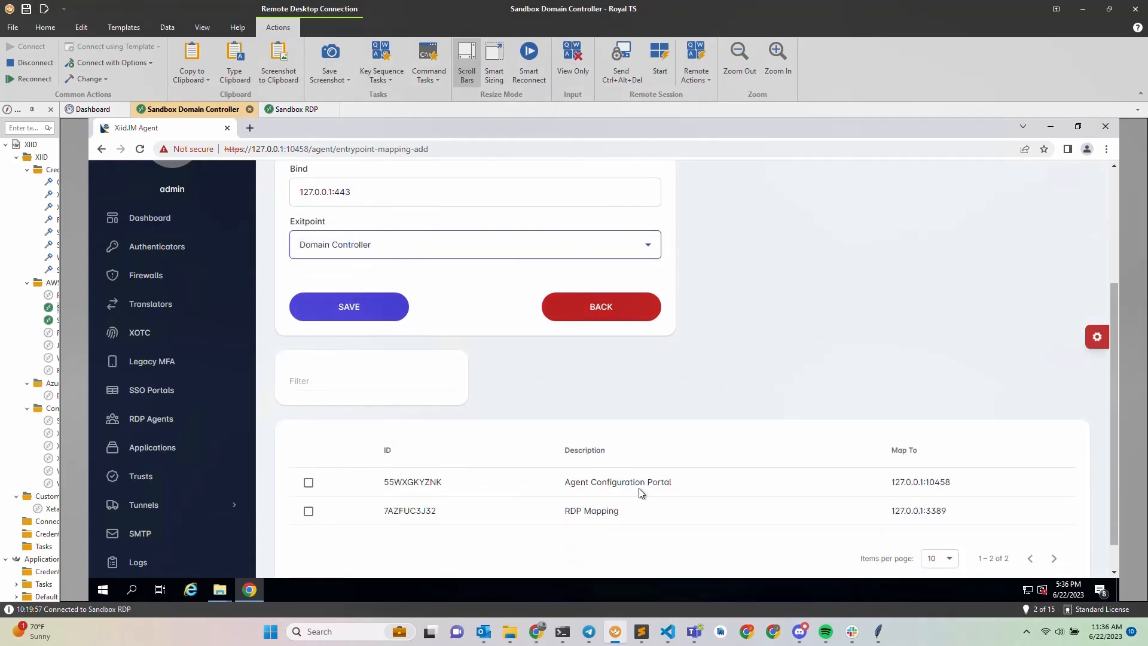
left_click(312, 483)
scroll(512, 429, "up", 1)
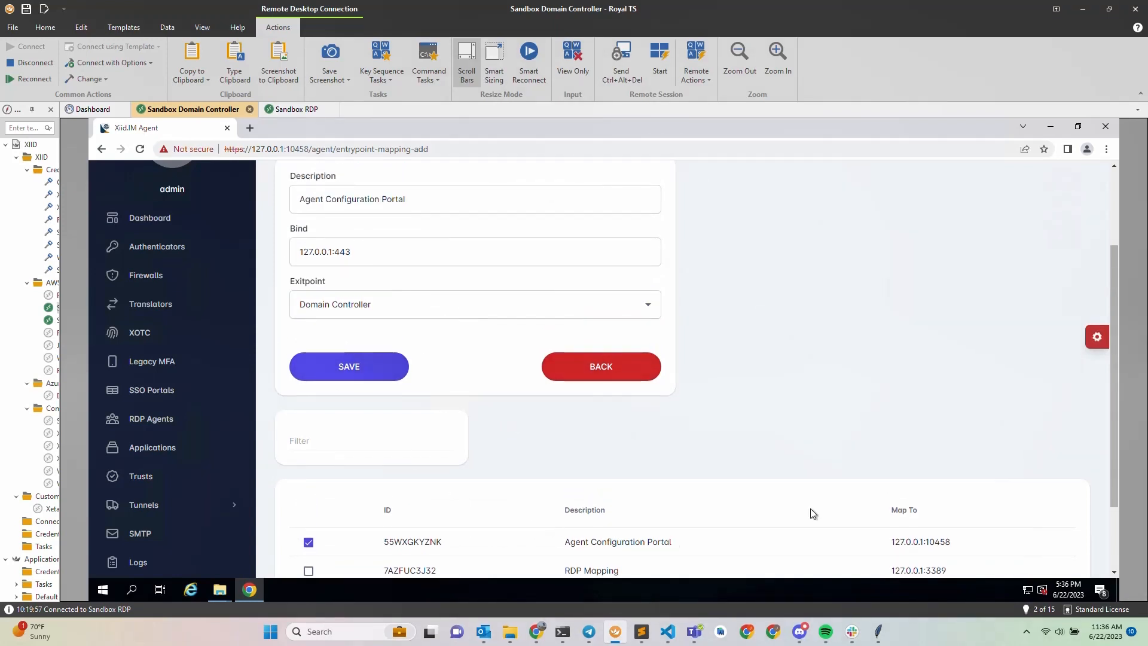
left_click(347, 375)
Enable the Unattended option on the RDP Machine entrypoint and save the entrypoint.
scroll(492, 433, "down", 2)
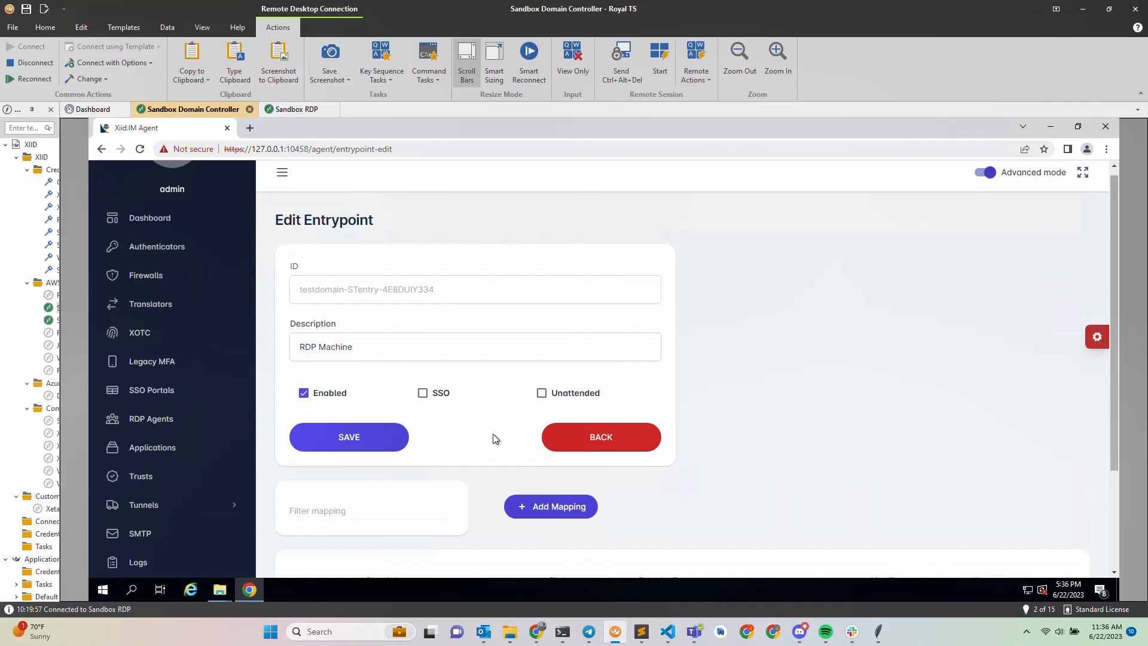
scroll(493, 433, "down", 2)
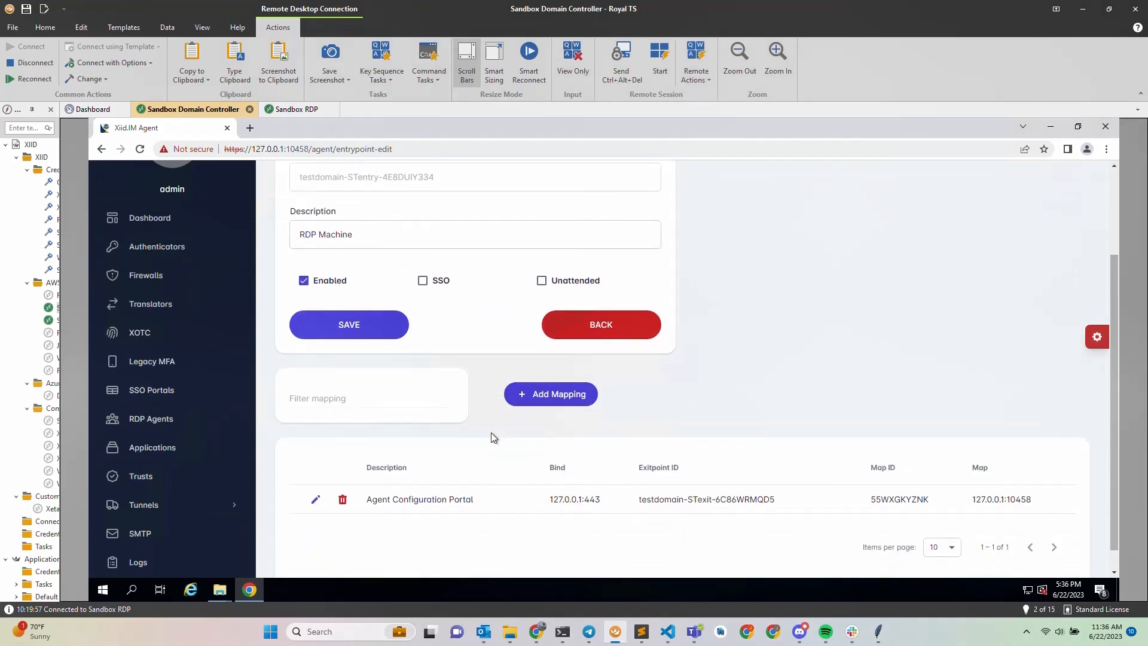
scroll(490, 436, "up", 2)
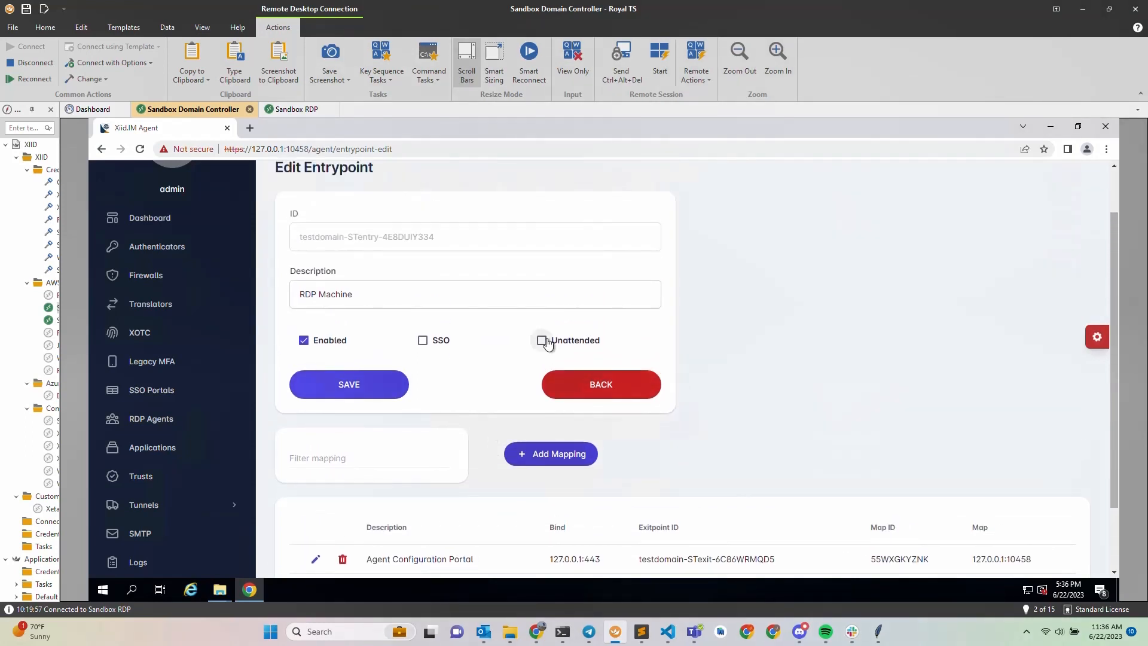
left_click(544, 341)
left_click(354, 388)
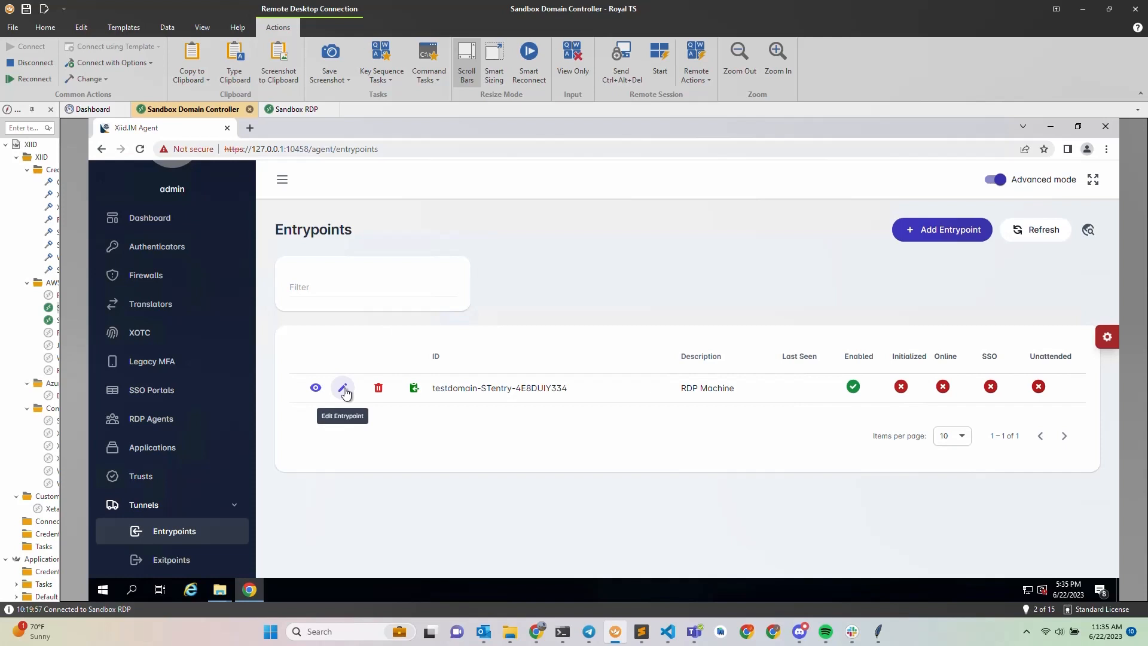
Start another mapping on the RDP Machine entrypoint with description "Standalone SSO SealedTunnel" and bind address 127.0.0.1:3389.
left_click(344, 389)
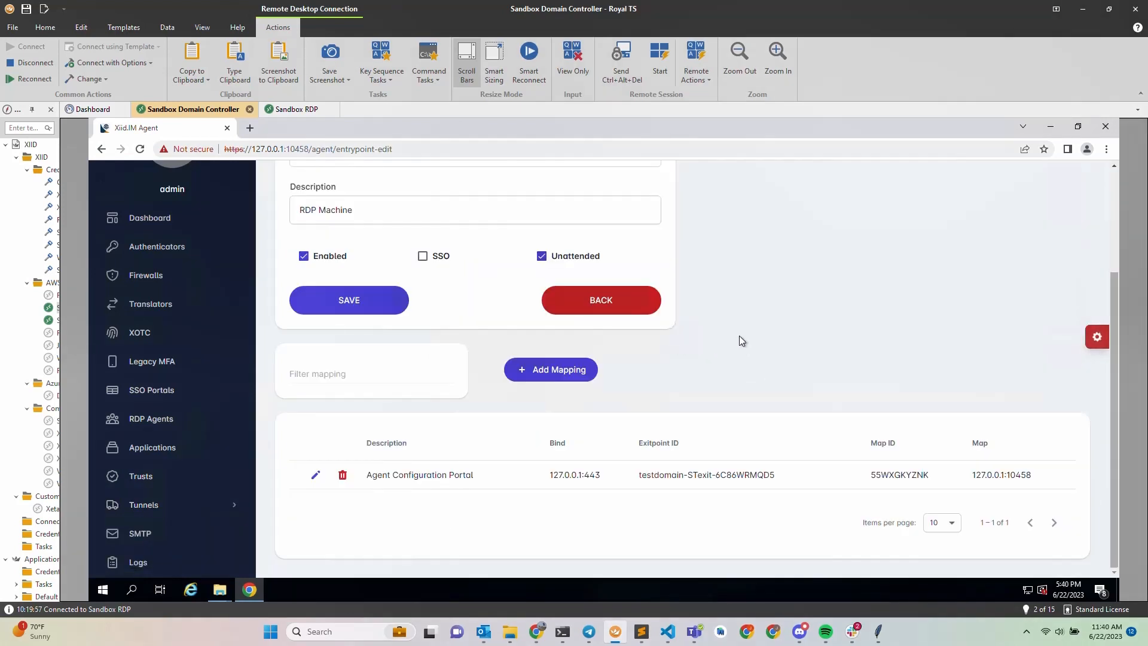
left_click(546, 369)
left_click(417, 318)
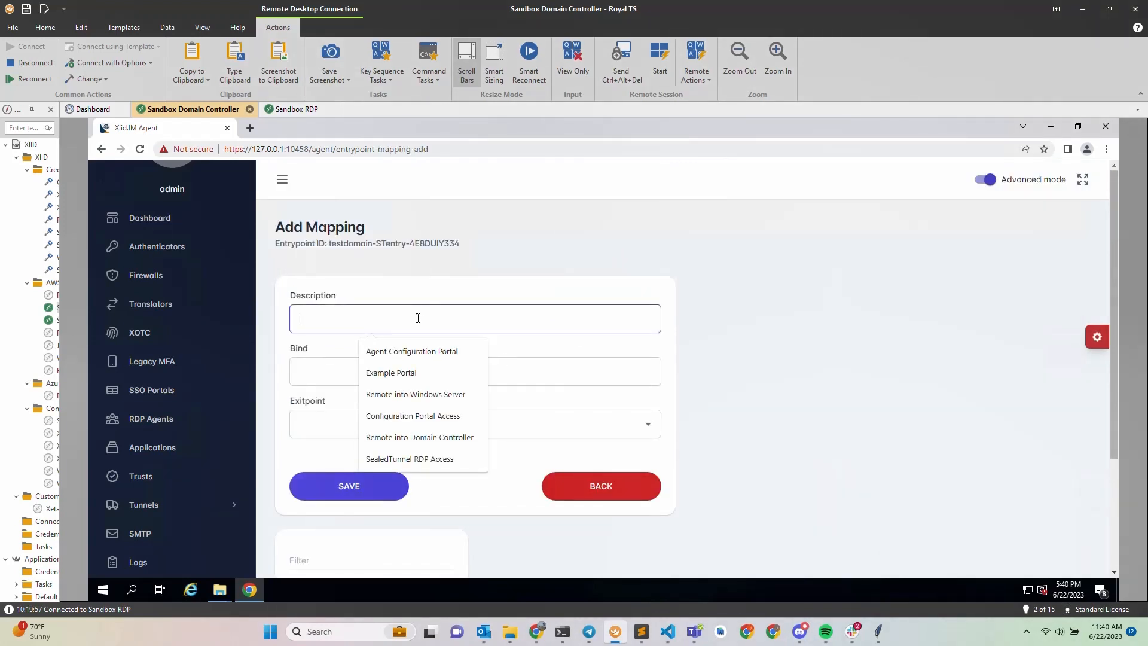
type("S")
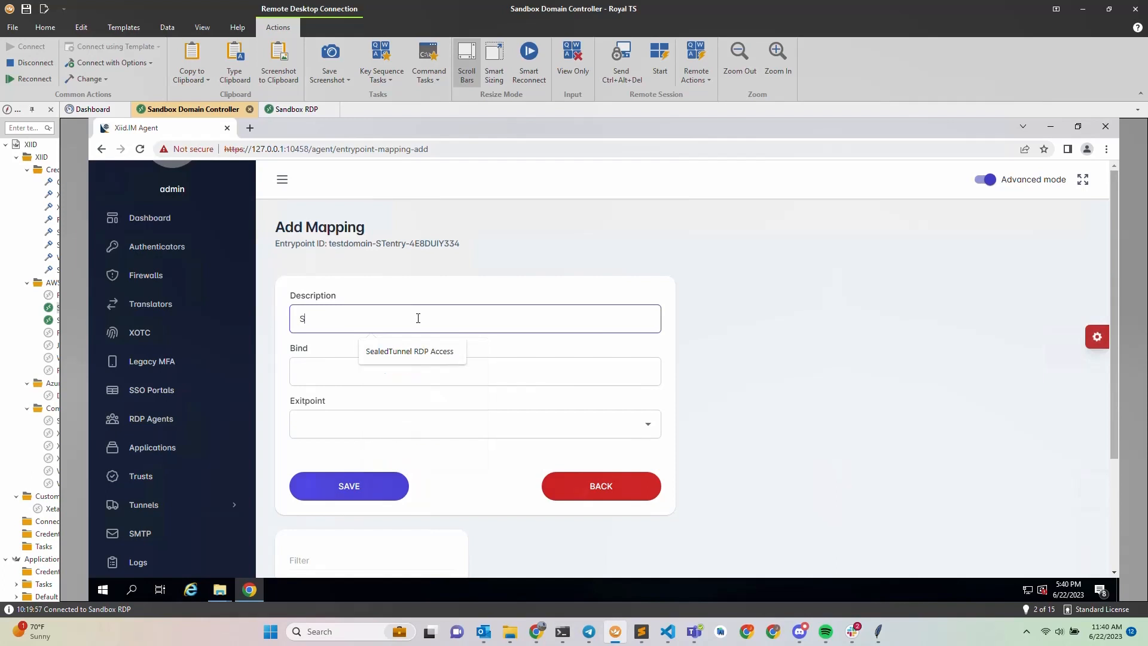
type("tadnda")
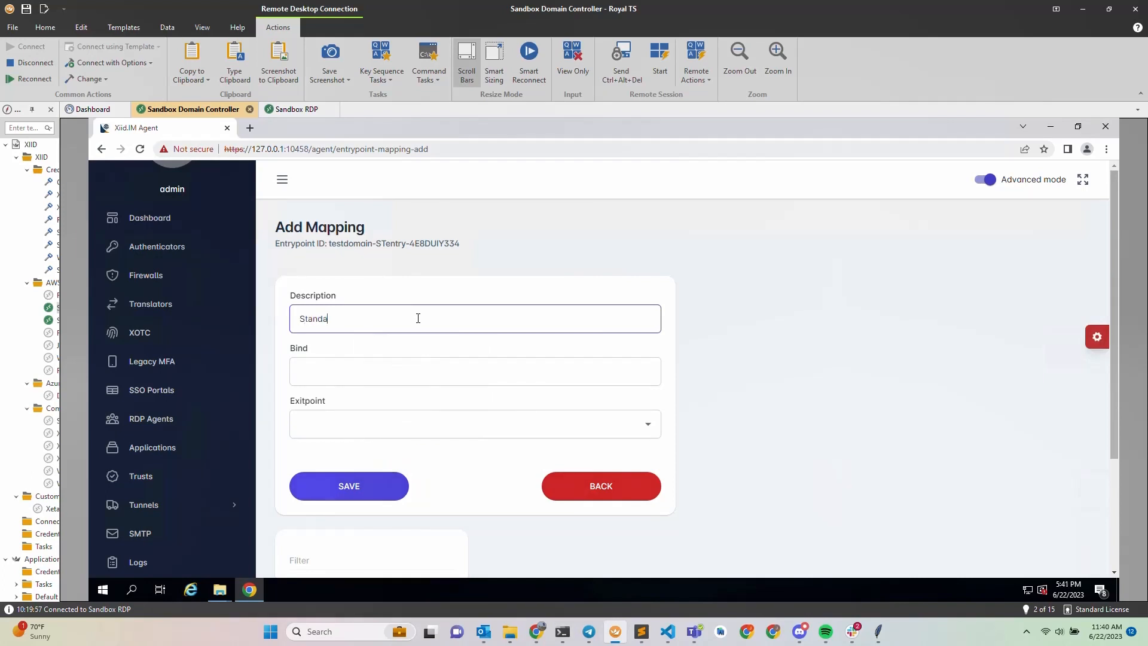
type("lone SSO SealedTU")
key("BackSpace")
key("BackSpace")
type("Tunnel")
left_click(436, 371)
type("127")
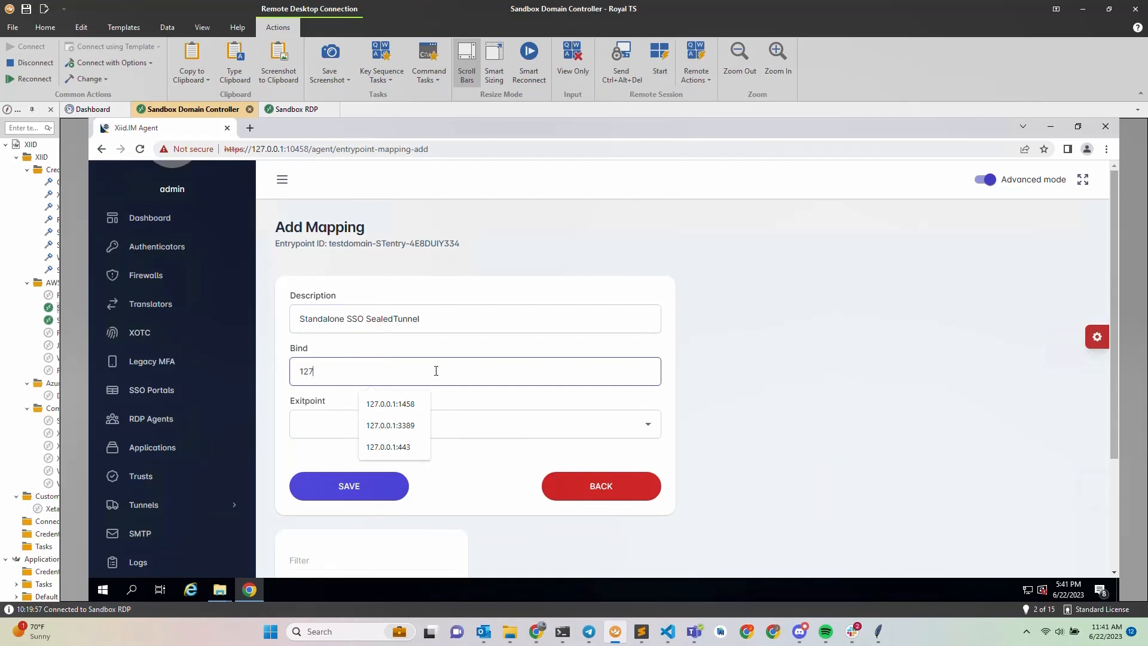
type(".0.0.1:3389")
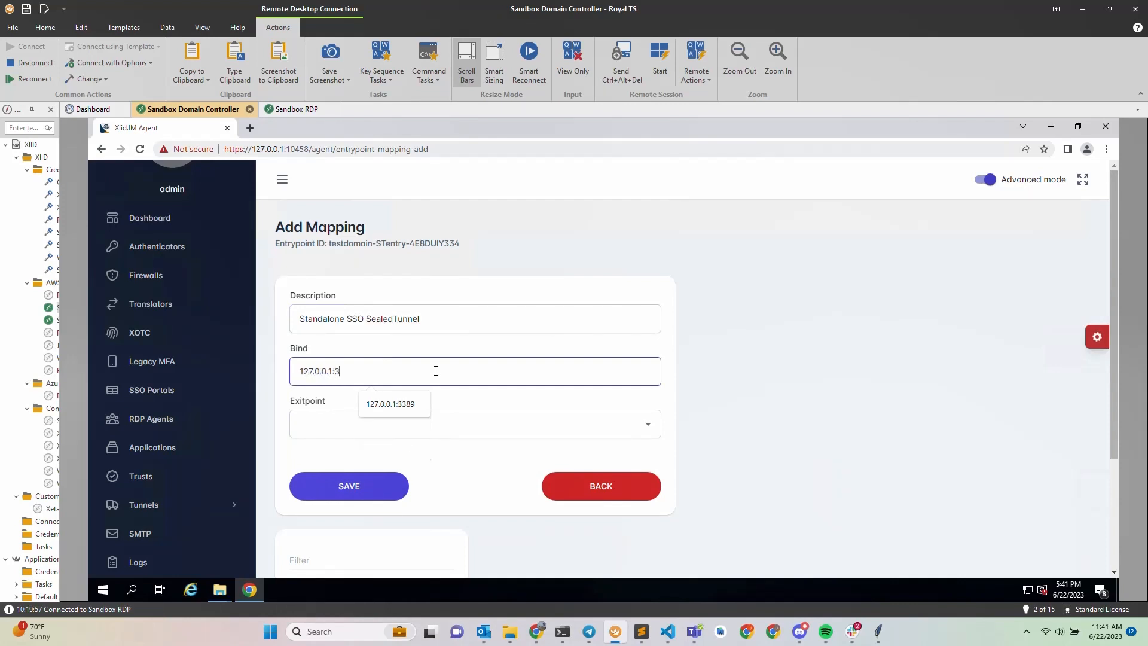
left_click(673, 373)
Link the Standalone SSO SealedTunnel mapping to the Domain Controller exitpoint's RDP Mapping, then save the mapping and the entrypoint.
scroll(672, 373, "down", 1)
left_click(618, 369)
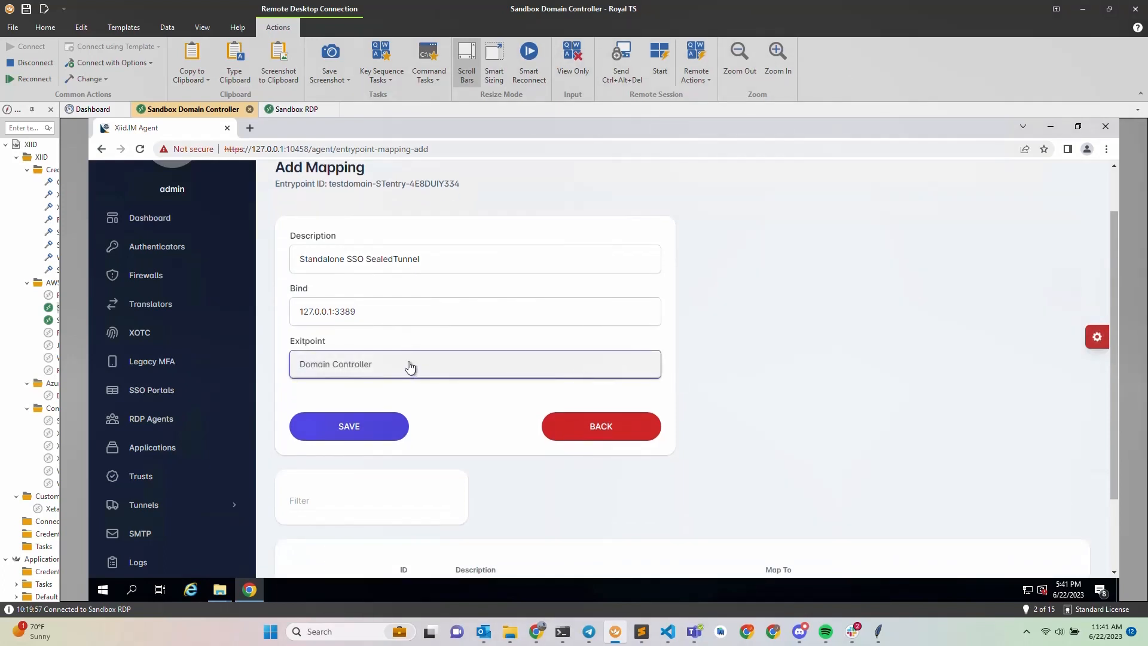
left_click(412, 368)
scroll(677, 359, "down", 2)
scroll(677, 357, "down", 1)
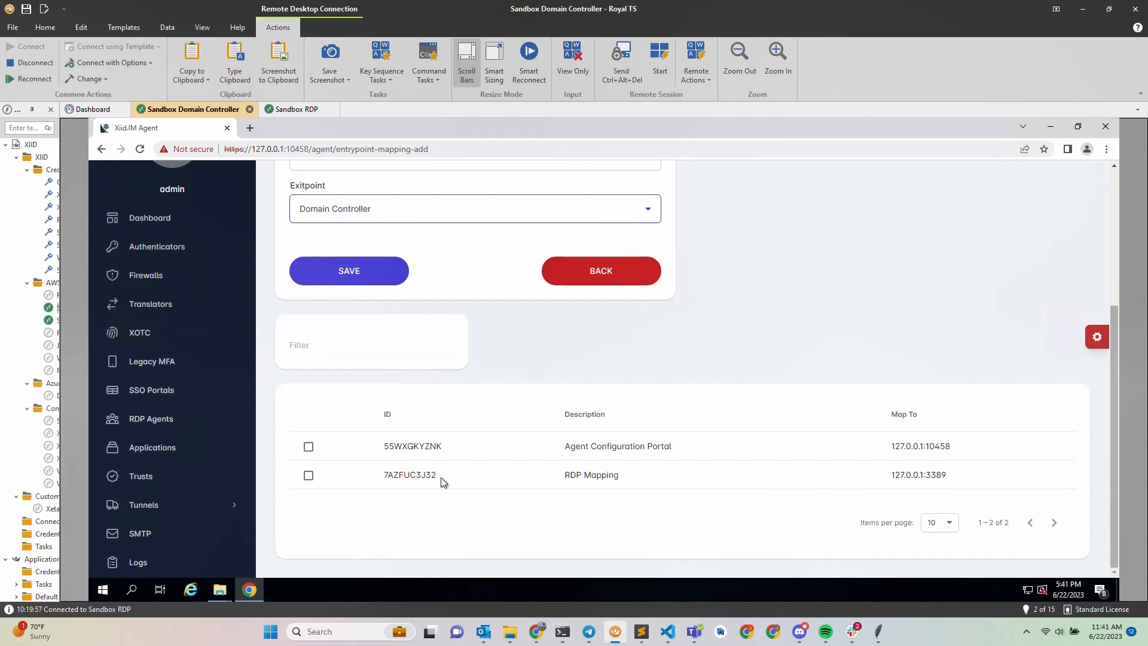
left_click(309, 476)
scroll(508, 452, "up", 2)
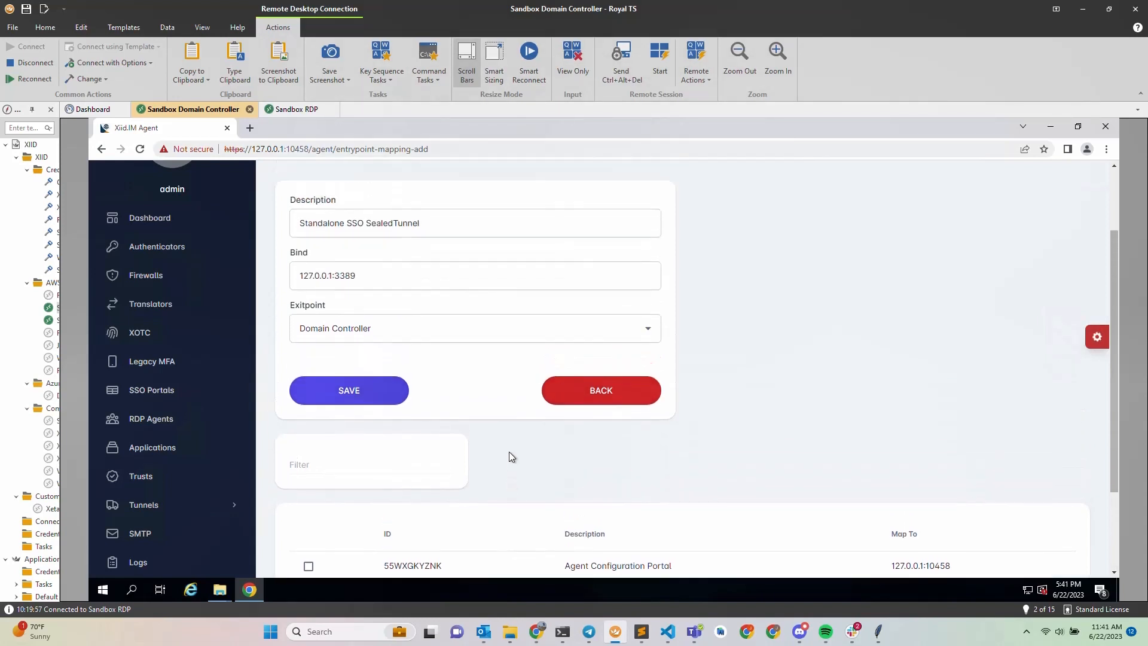
left_click(349, 395)
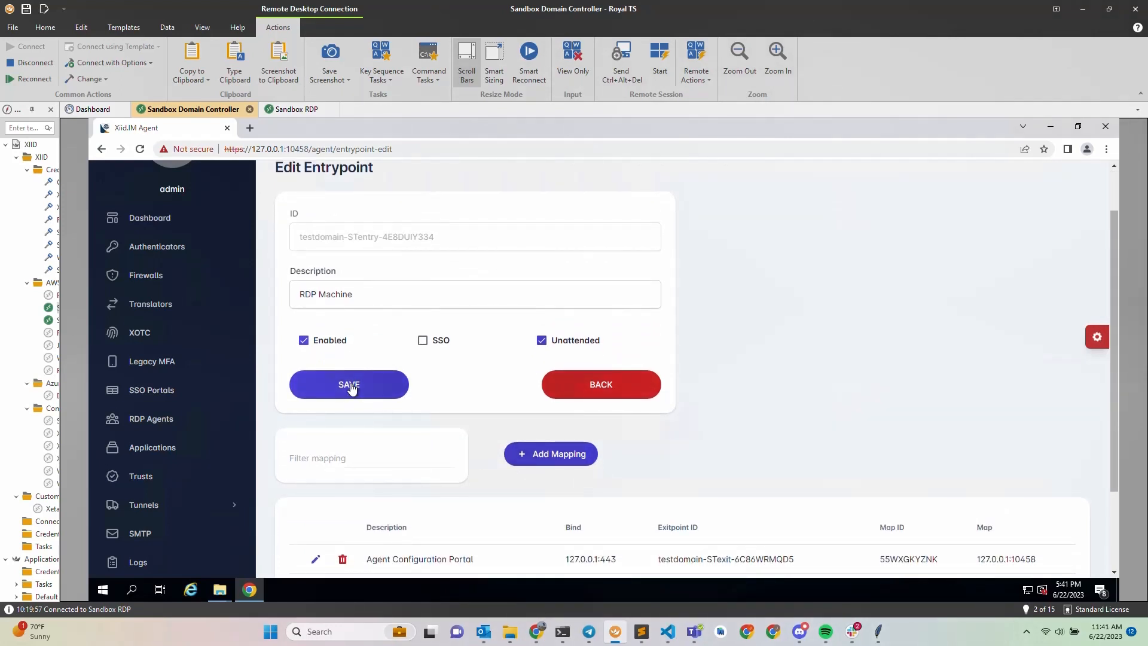
scroll(418, 454, "down", 1)
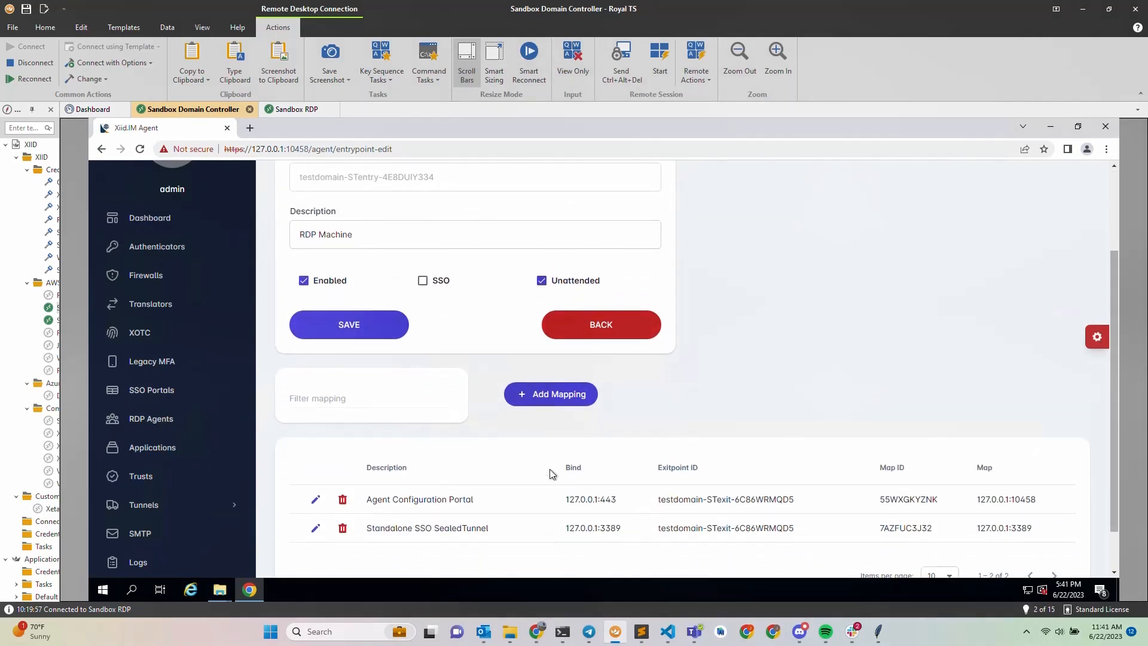
left_click(360, 329)
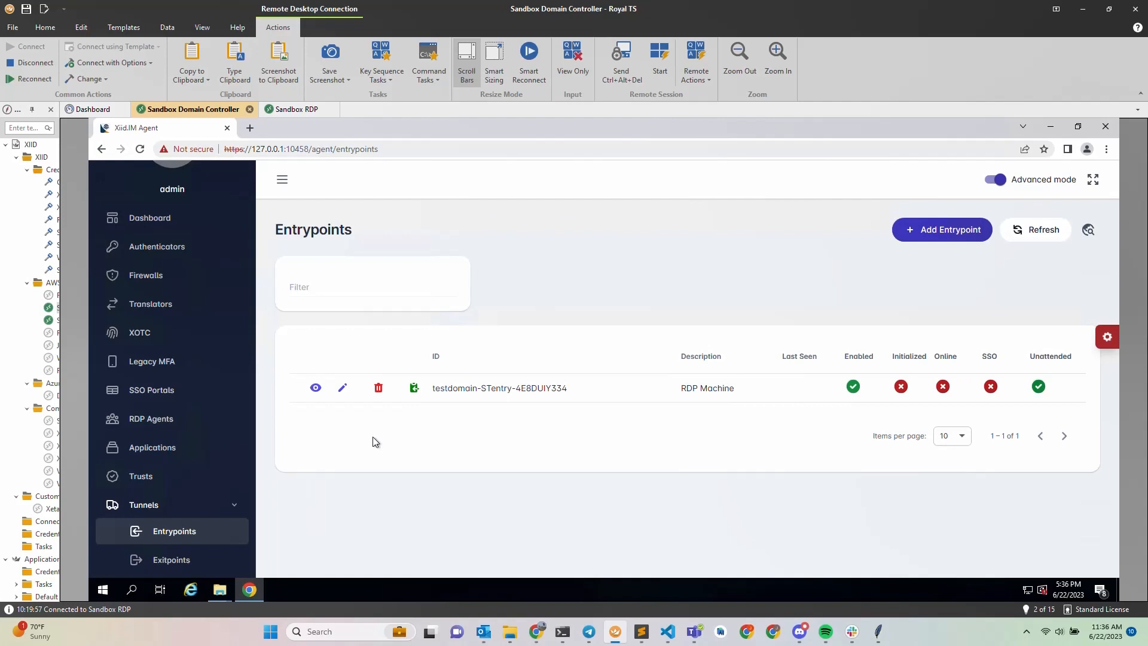
Start a new SealedTunnel RDP application on the example portal with the Domain Controller as its STRDP agent.
left_click(159, 453)
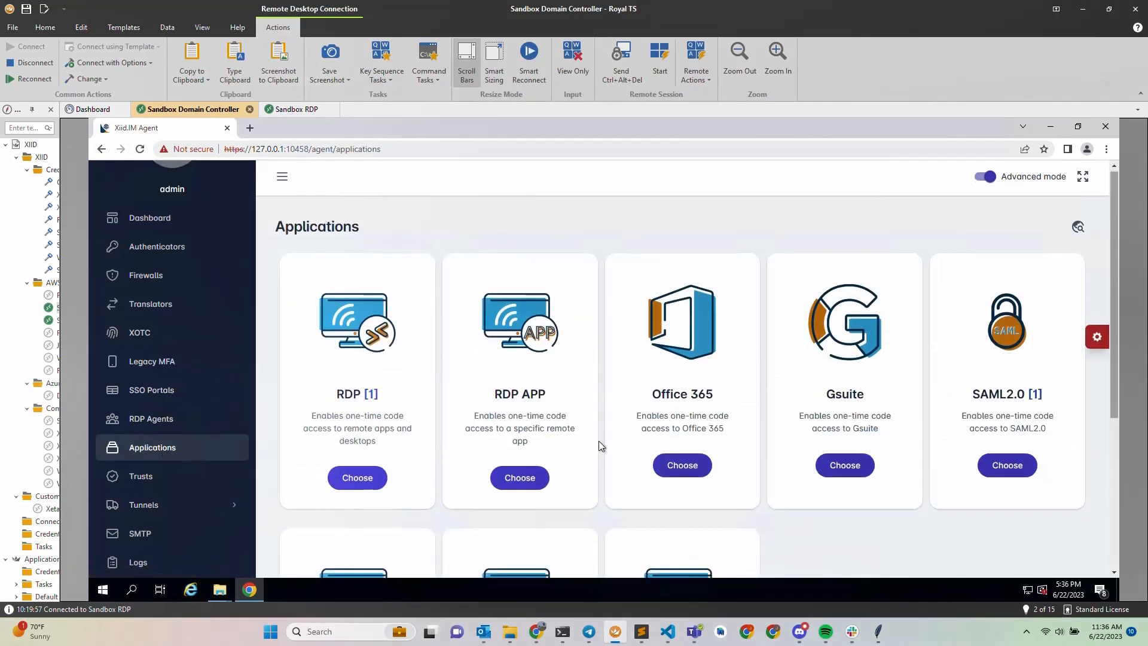
scroll(600, 445, "down", 2)
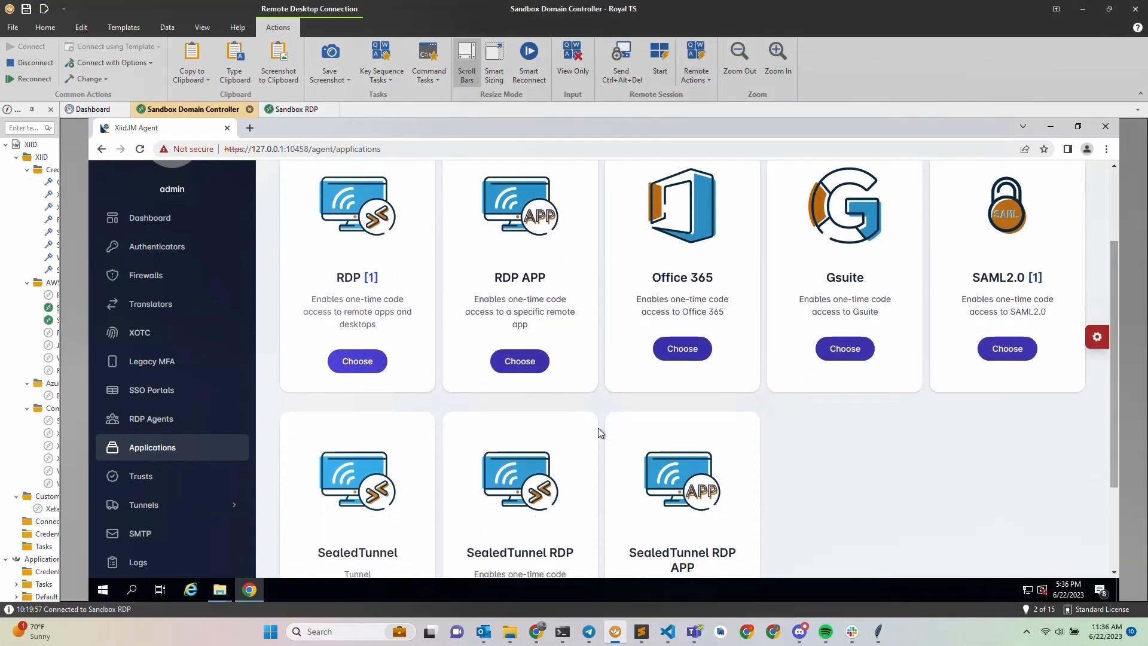
scroll(597, 428, "down", 1)
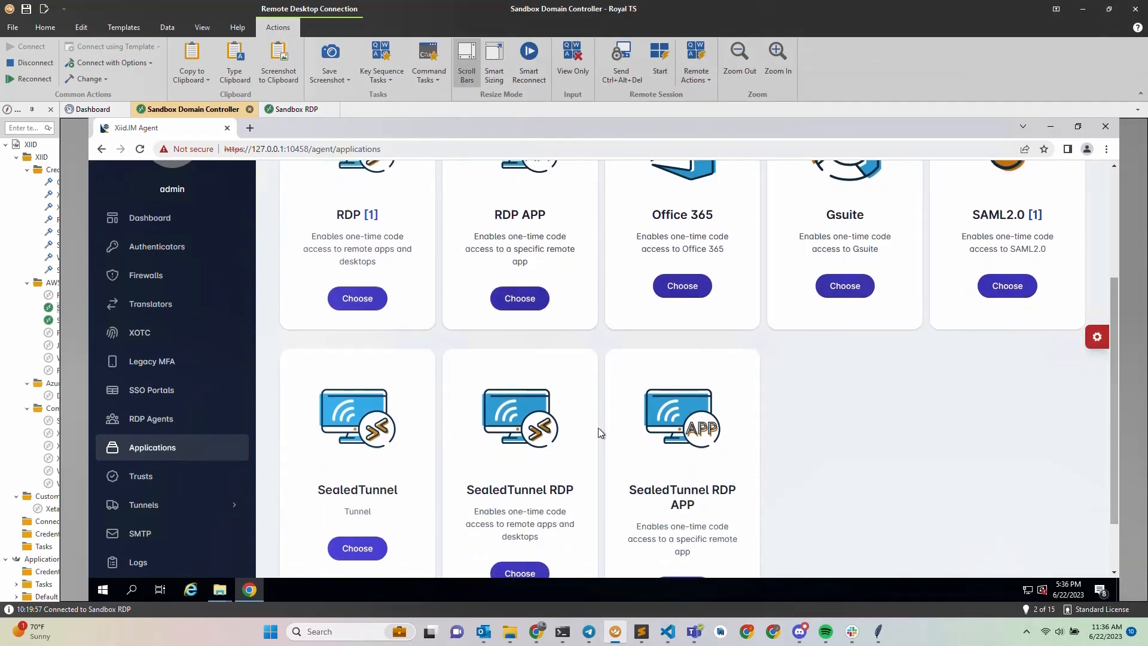
scroll(597, 428, "down", 1)
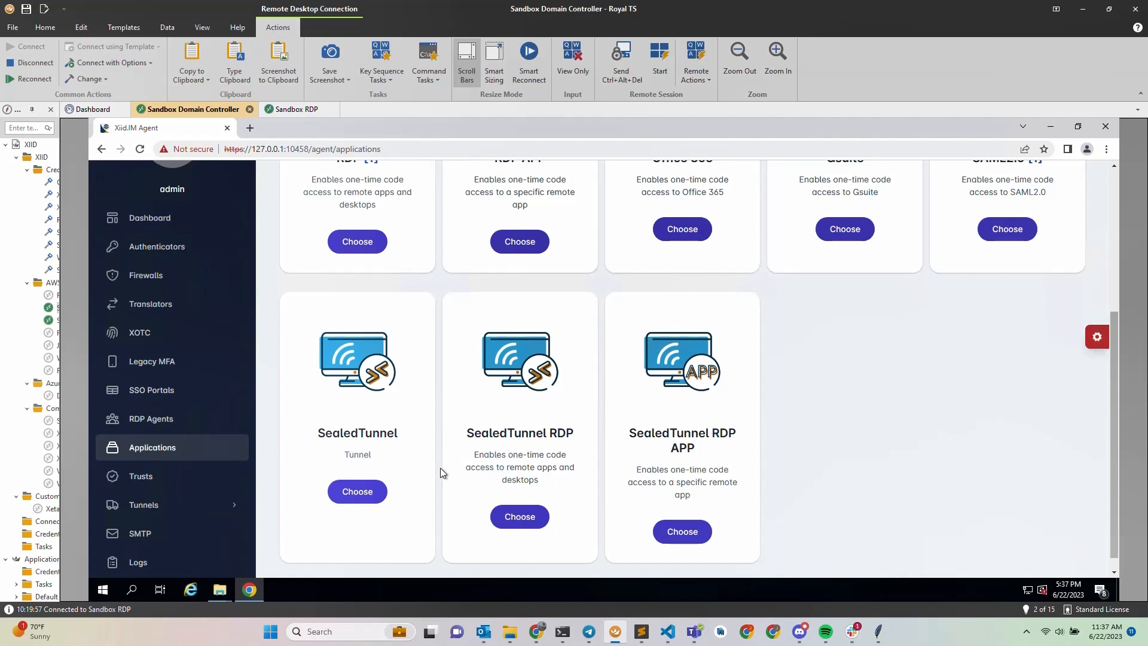
left_click(522, 517)
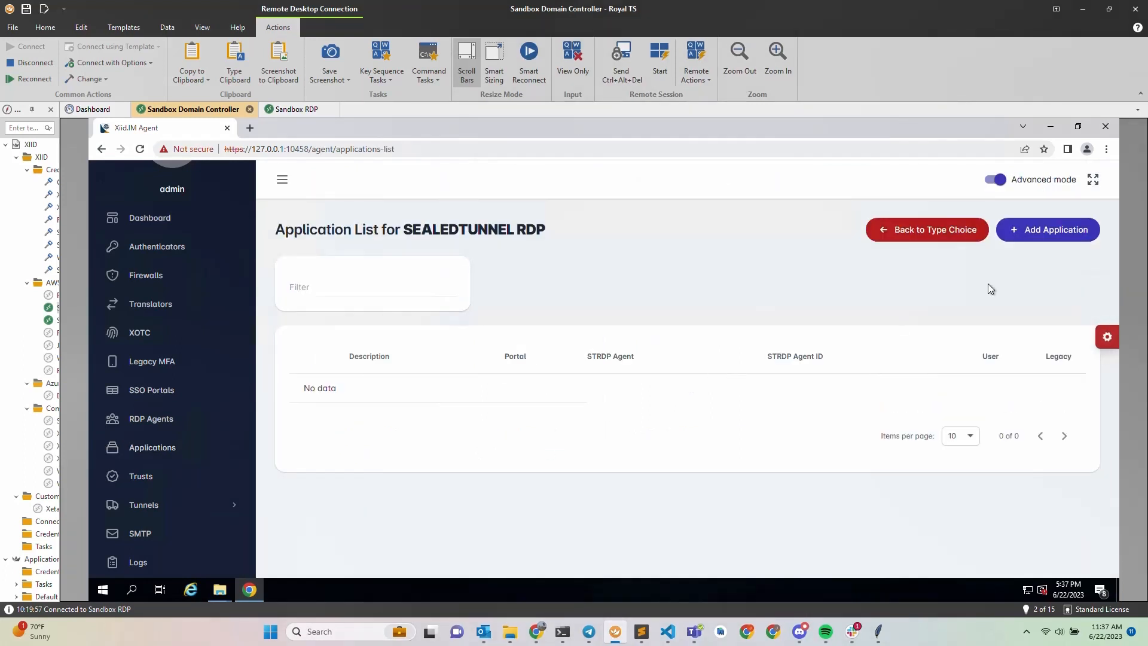
left_click(1045, 233)
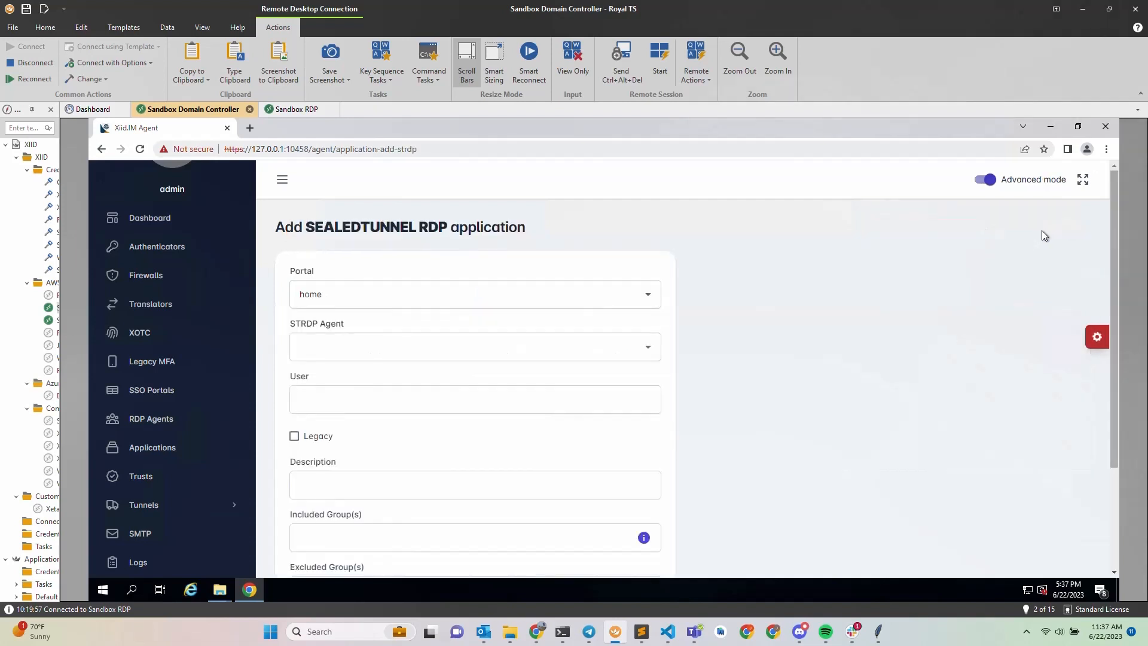
left_click(609, 302)
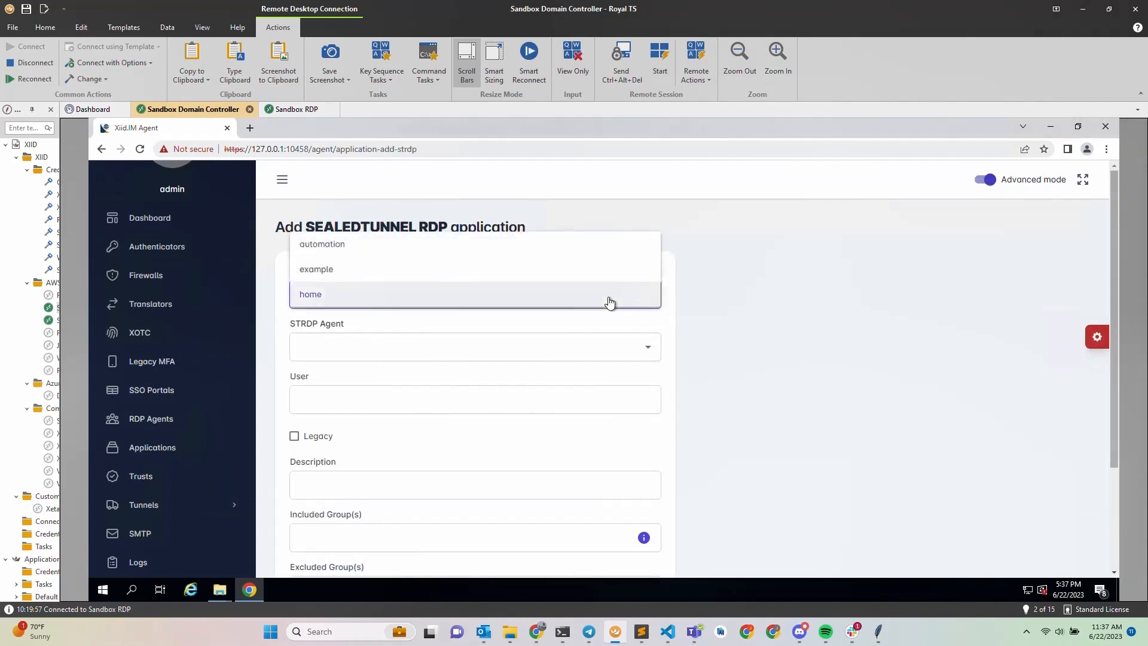
left_click(324, 272)
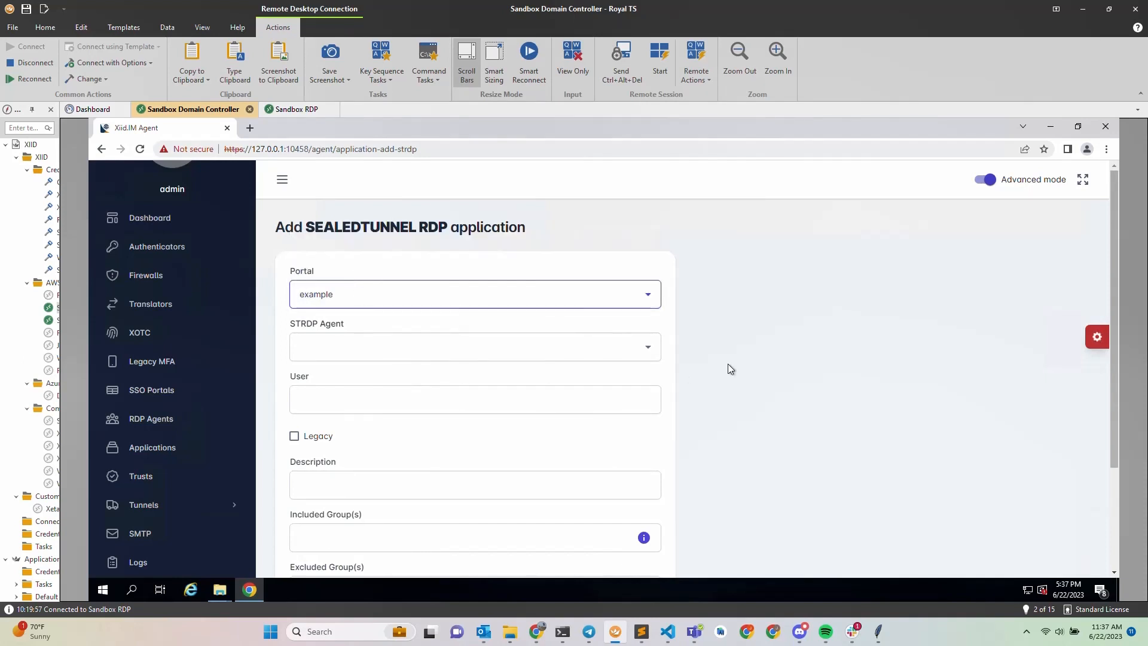
left_click(646, 353)
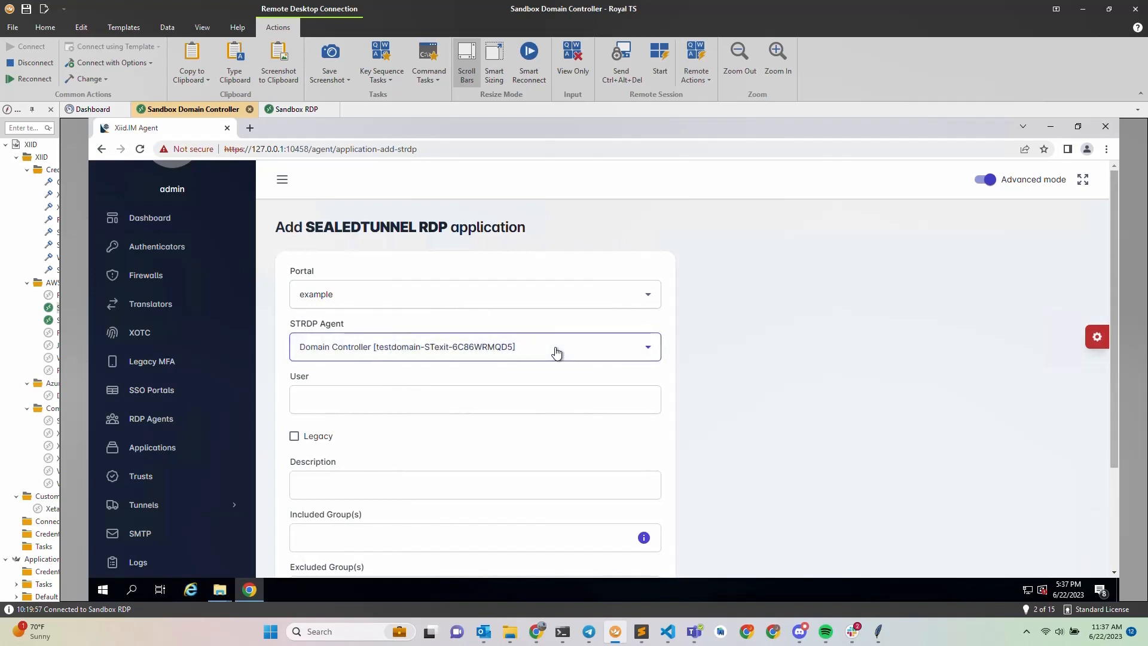
Leave the User empty for automatic selection, describe the application as "Remote into Domain Controller", and save it.
scroll(672, 376, "down", 1)
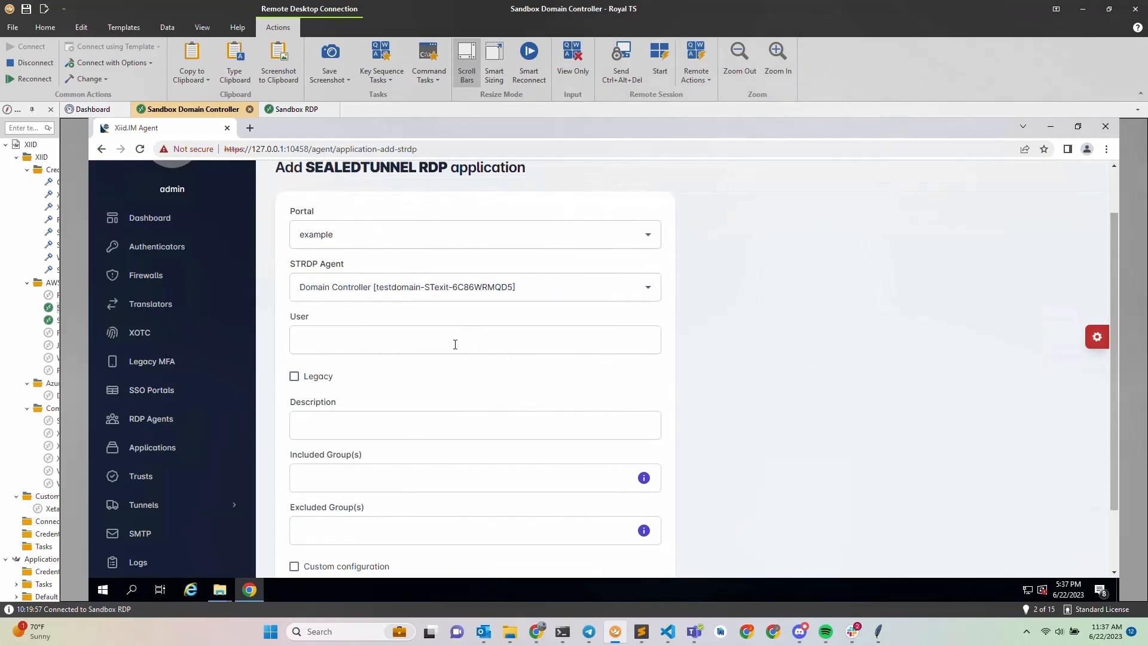
left_click(418, 343)
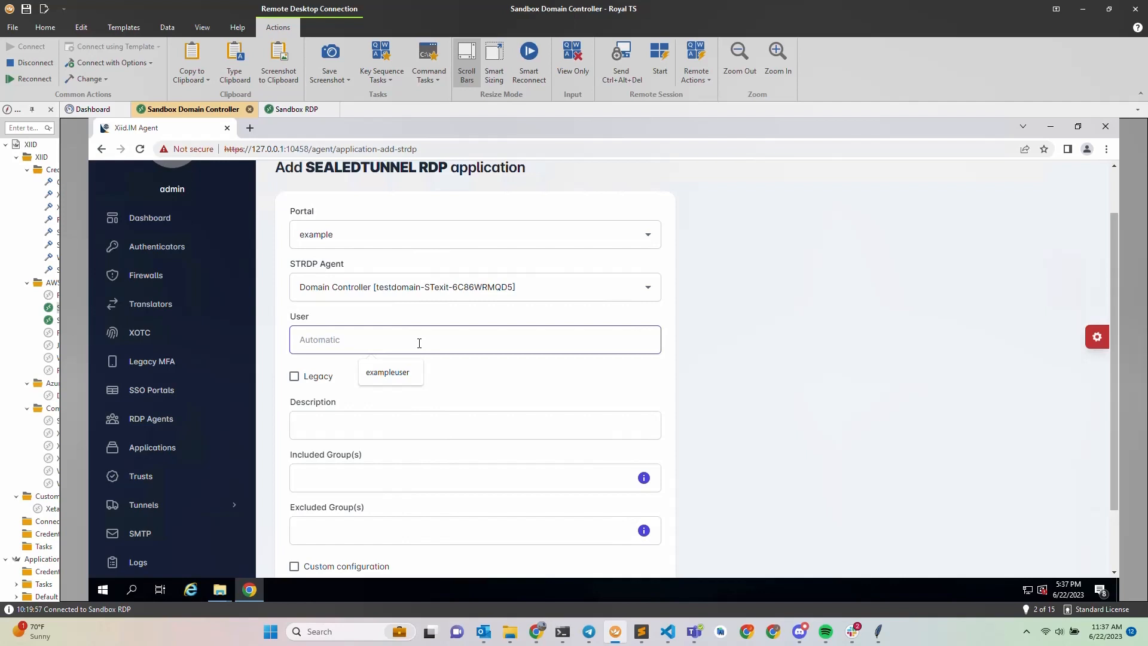
left_click(671, 385)
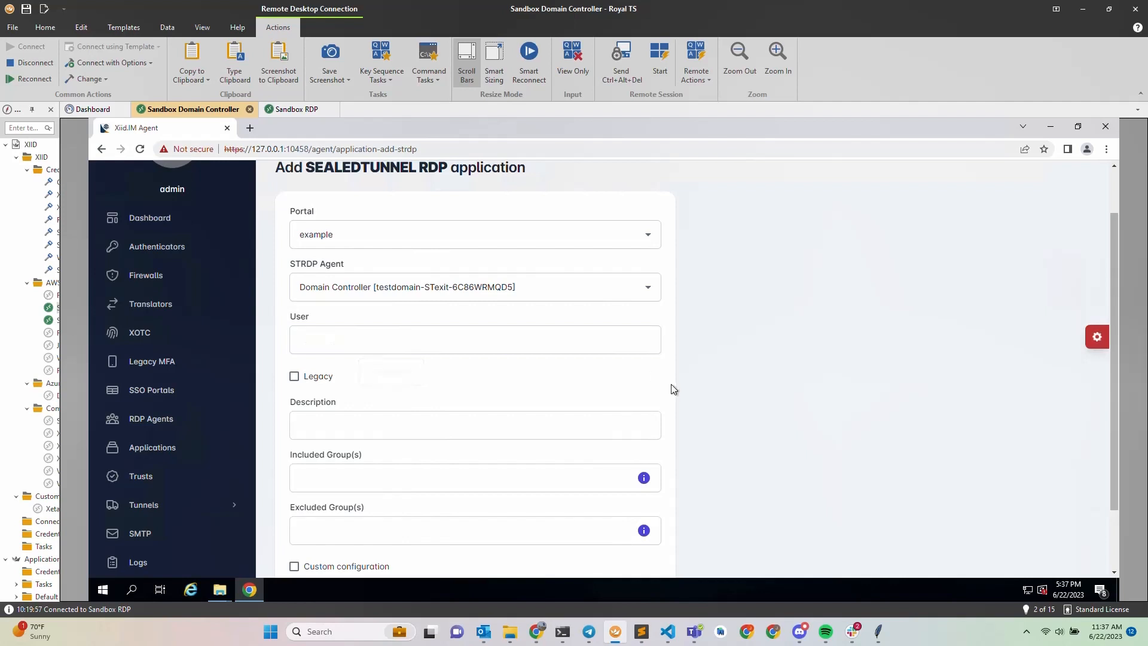
scroll(685, 392, "down", 1)
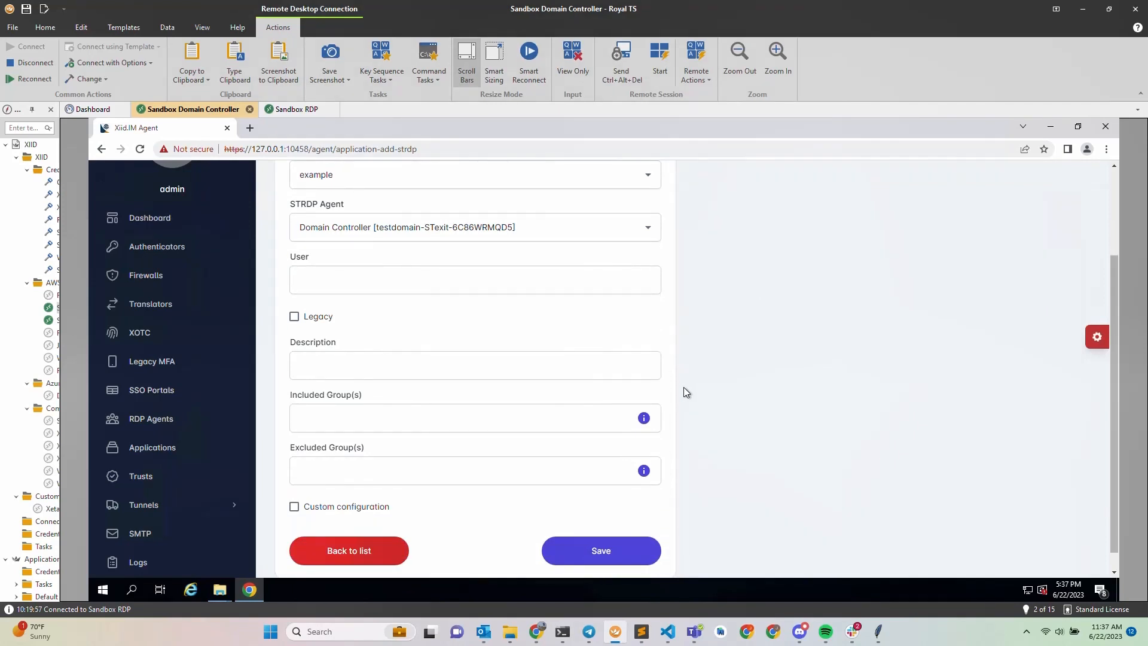
left_click(435, 365)
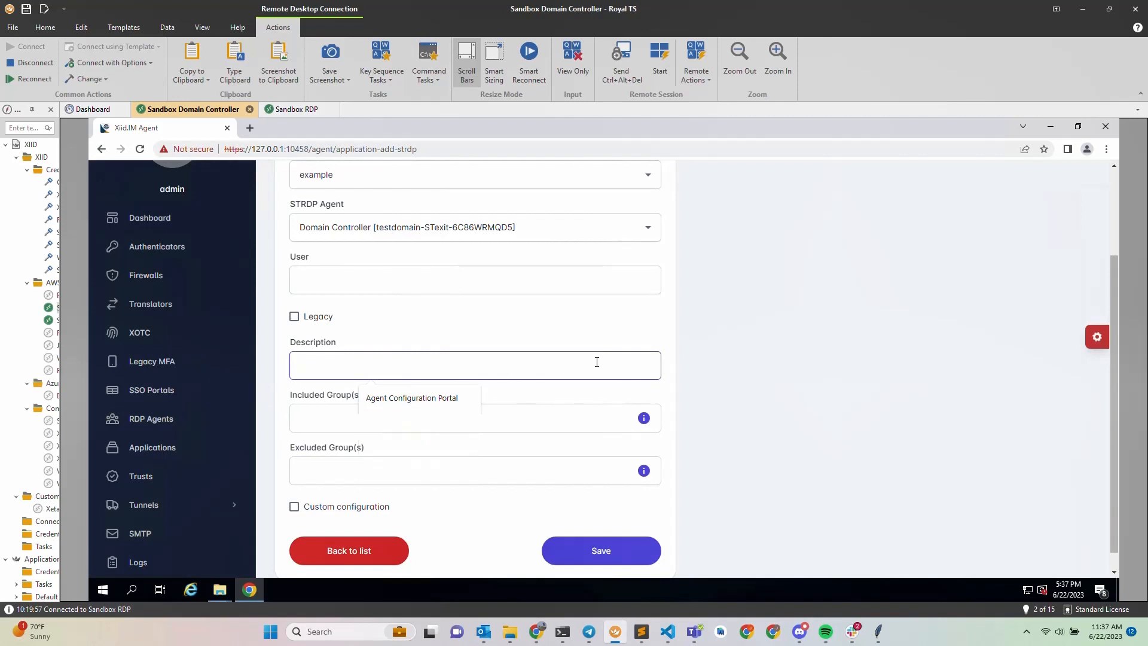
type("Remote into Domain C")
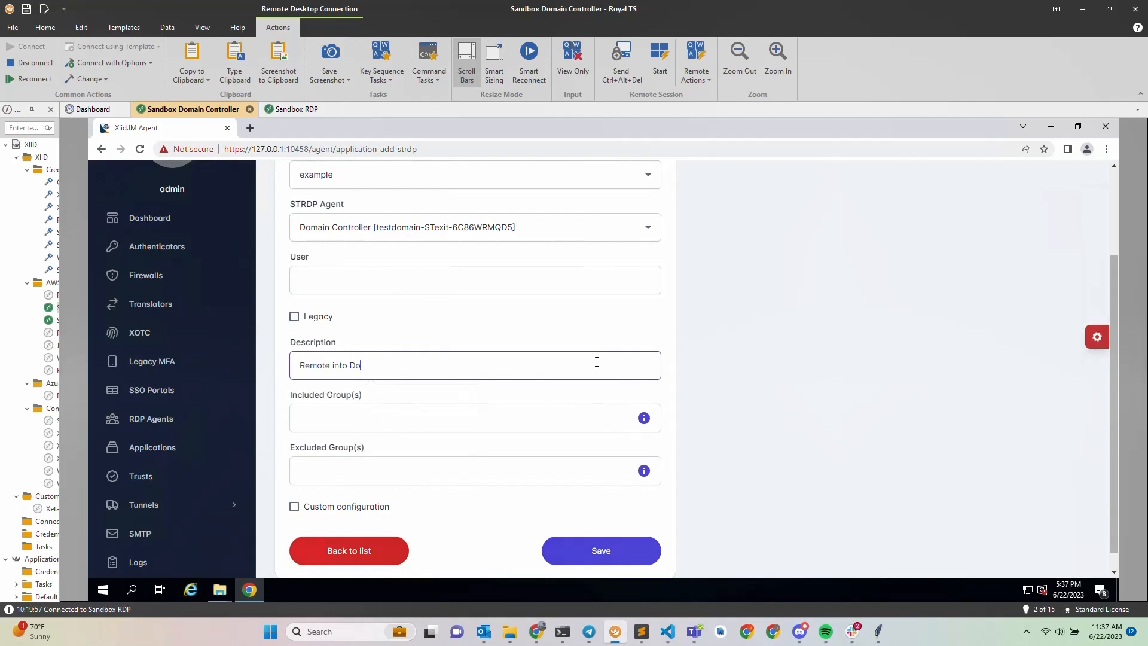
type("oller")
left_click(675, 363)
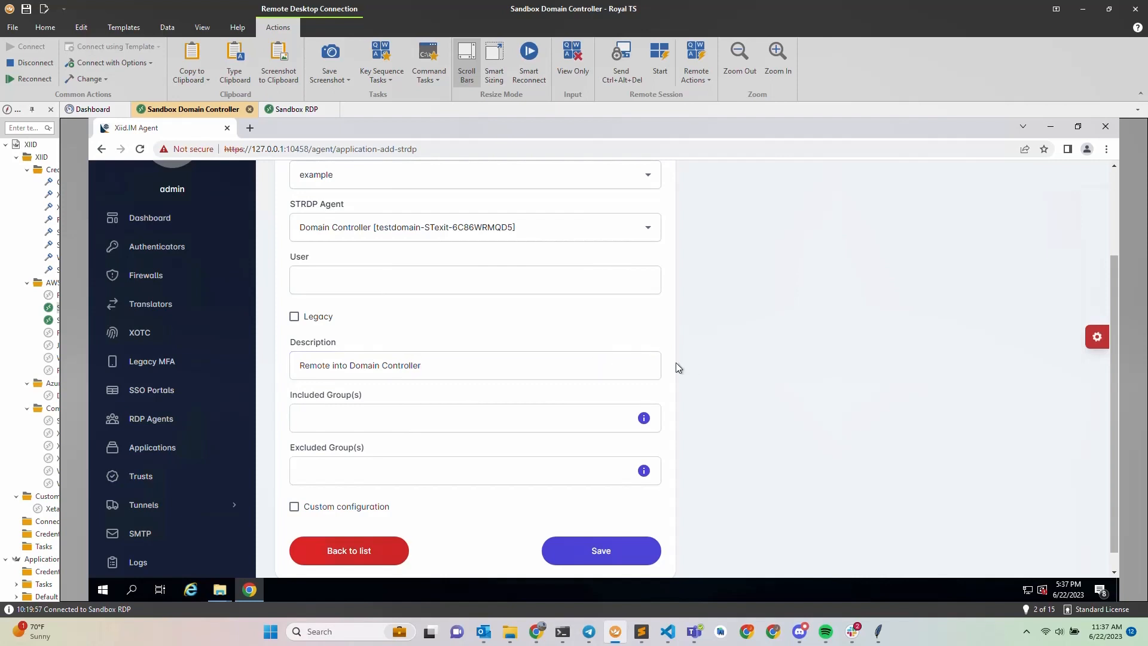
scroll(675, 362, "down", 1)
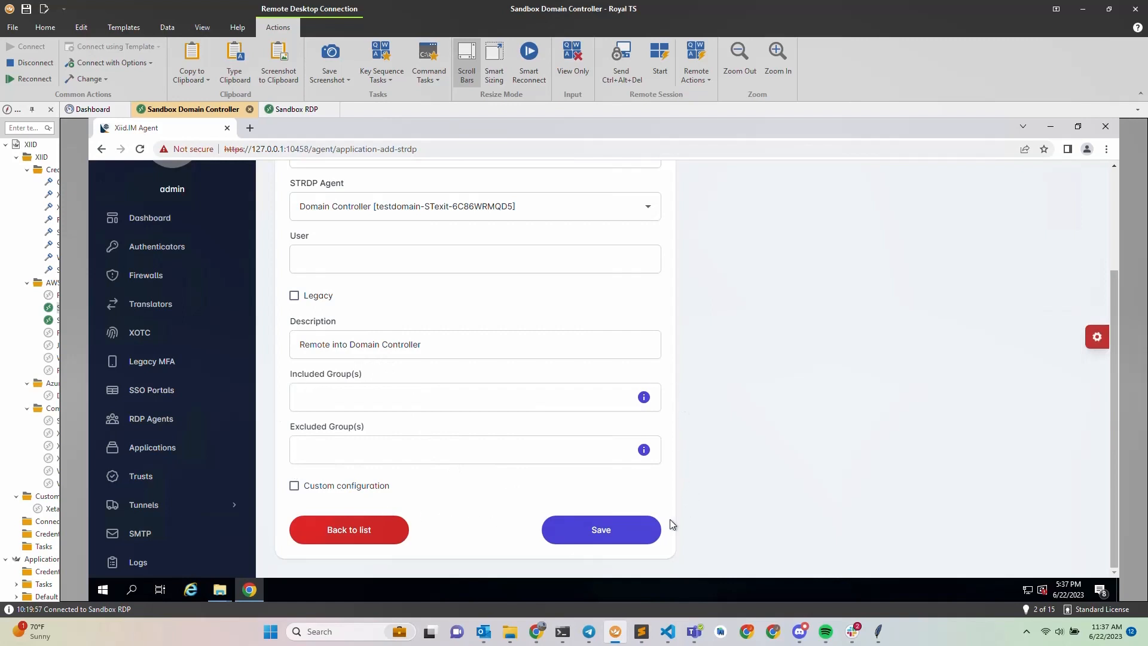
left_click(601, 536)
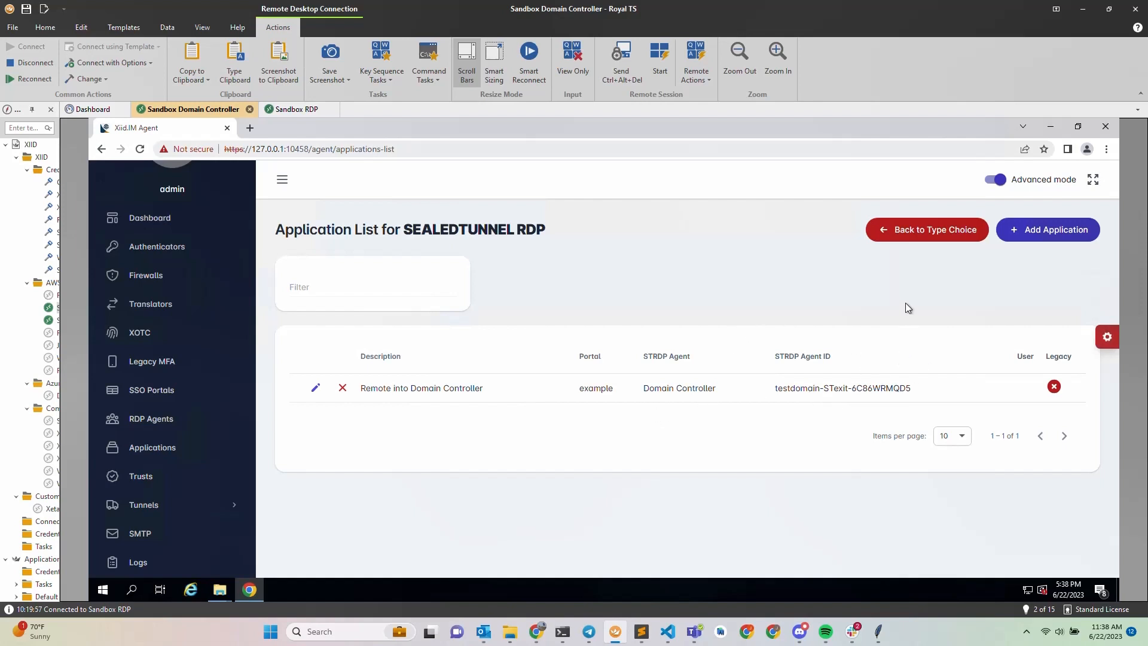
Start a new application of the standalone SealedTunnel type and assign it to the example portal.
left_click(925, 238)
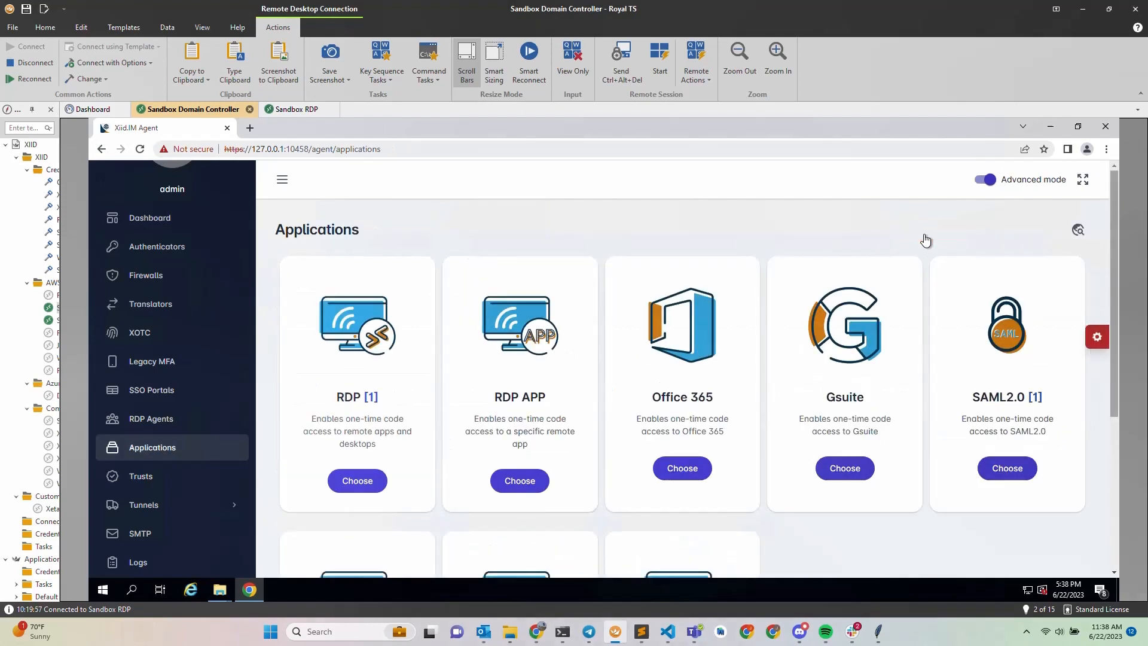
scroll(766, 425, "down", 1)
scroll(766, 422, "down", 3)
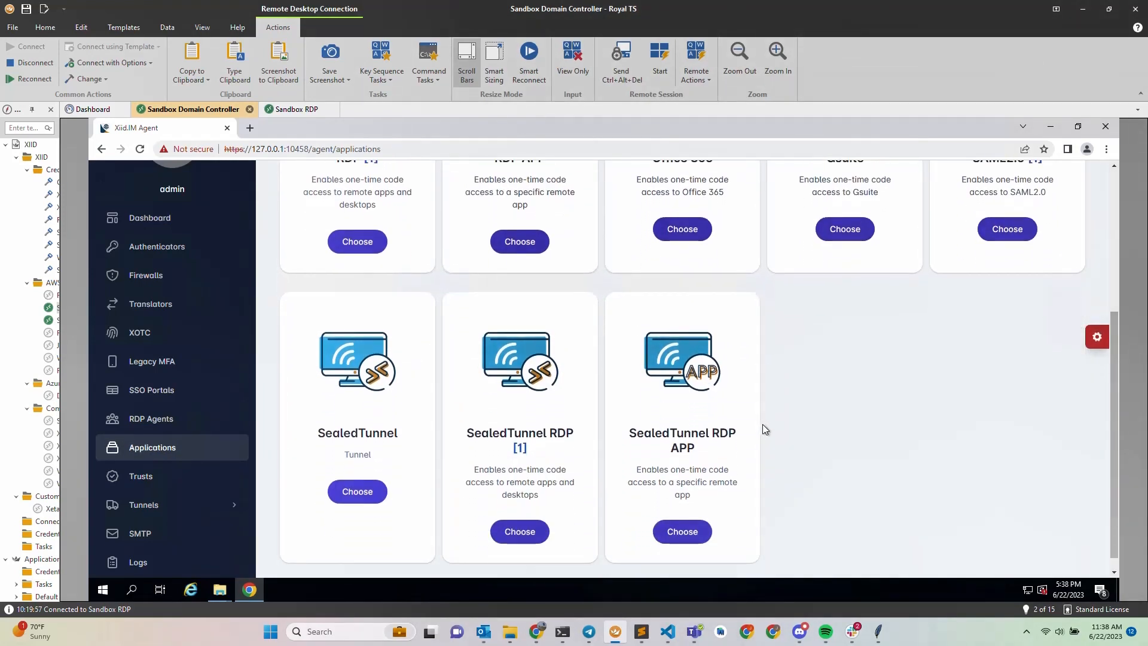
left_click(358, 493)
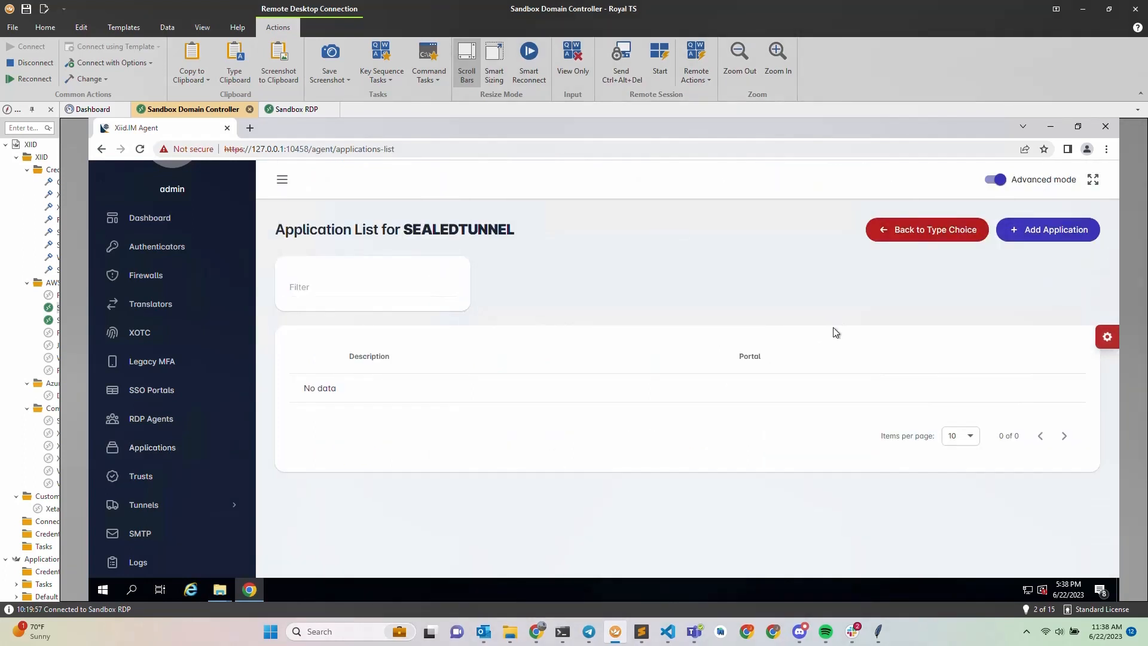
left_click(1039, 241)
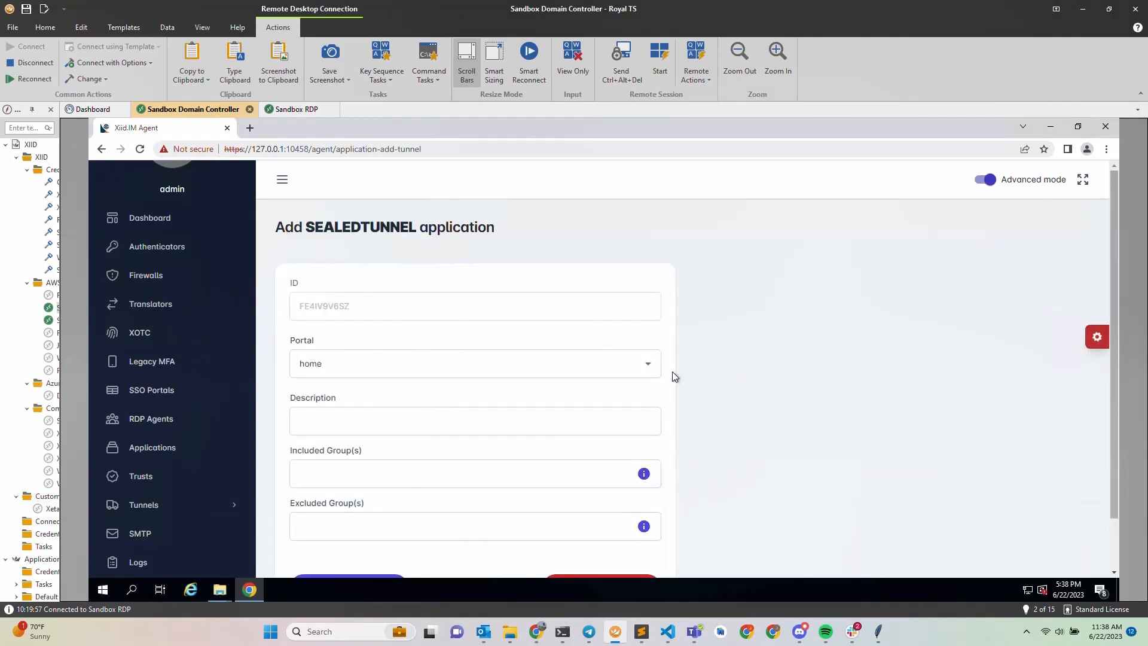
scroll(675, 372, "down", 1)
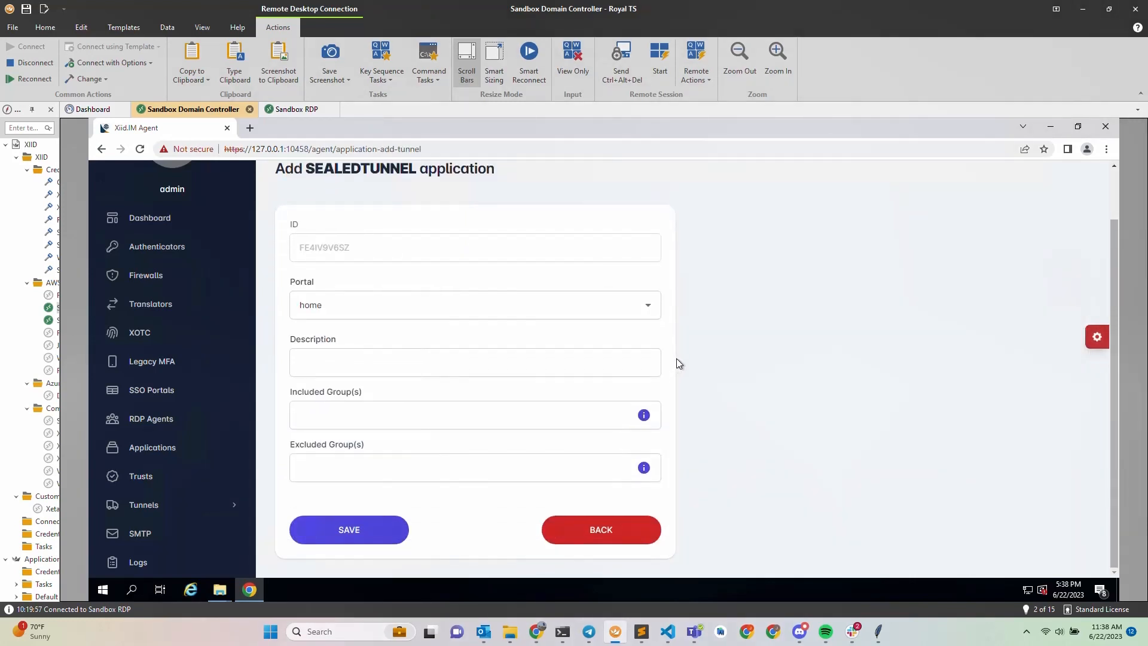
left_click(601, 308)
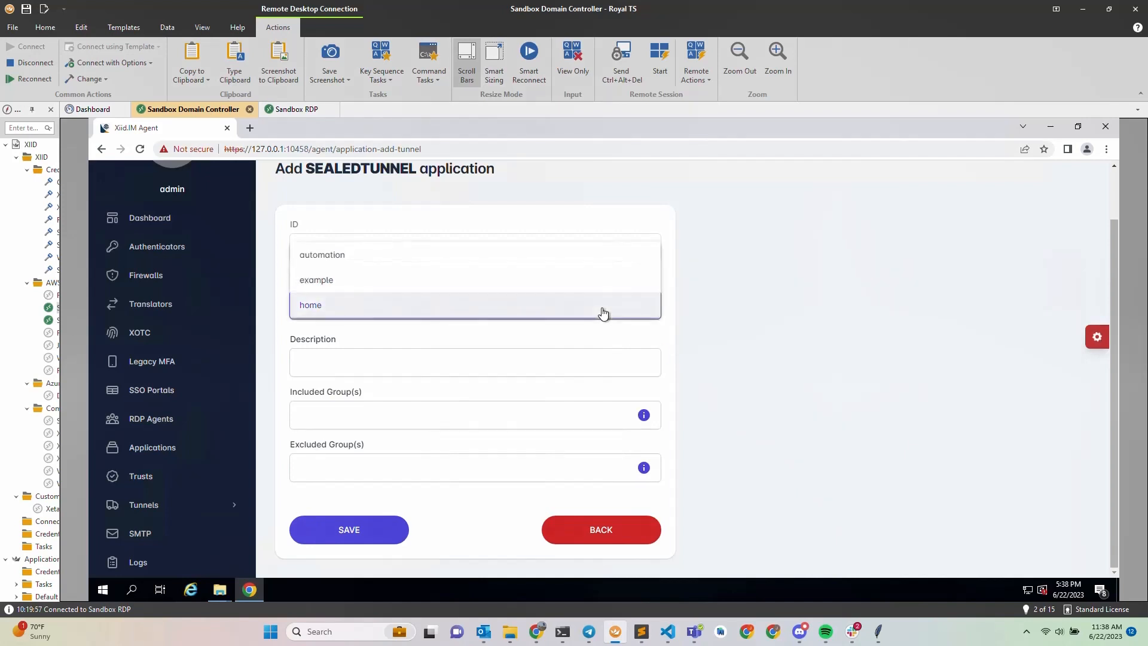
left_click(332, 281)
Describe the SealedTunnel application as "SealedTunnel RDP Access" and save it.
left_click(550, 336)
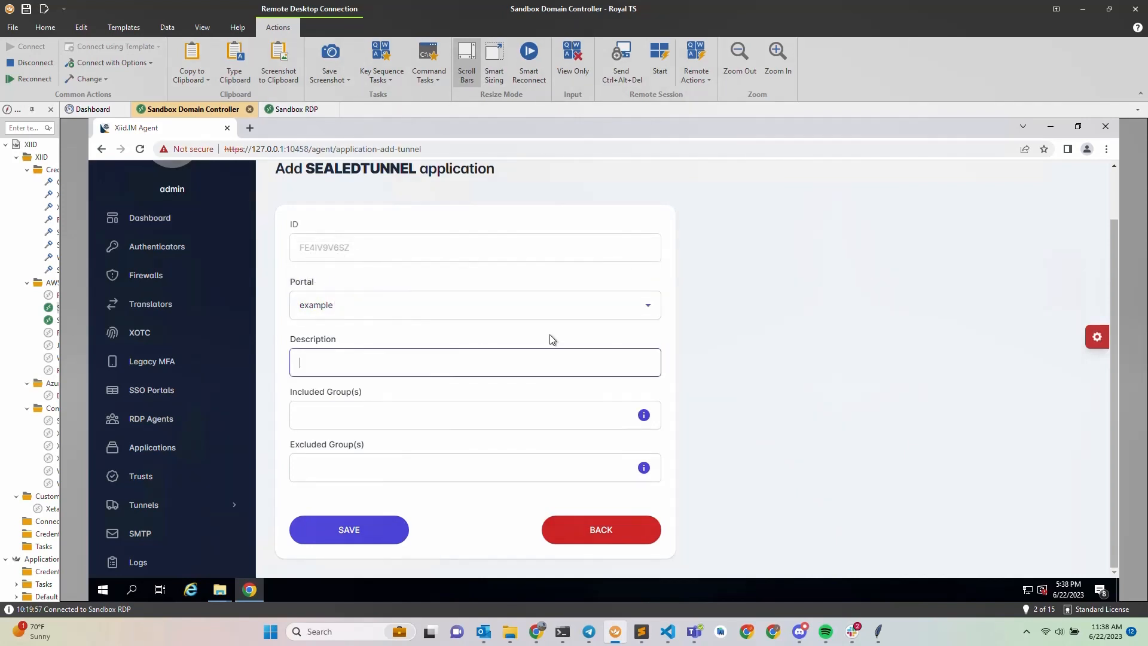
left_click(675, 357)
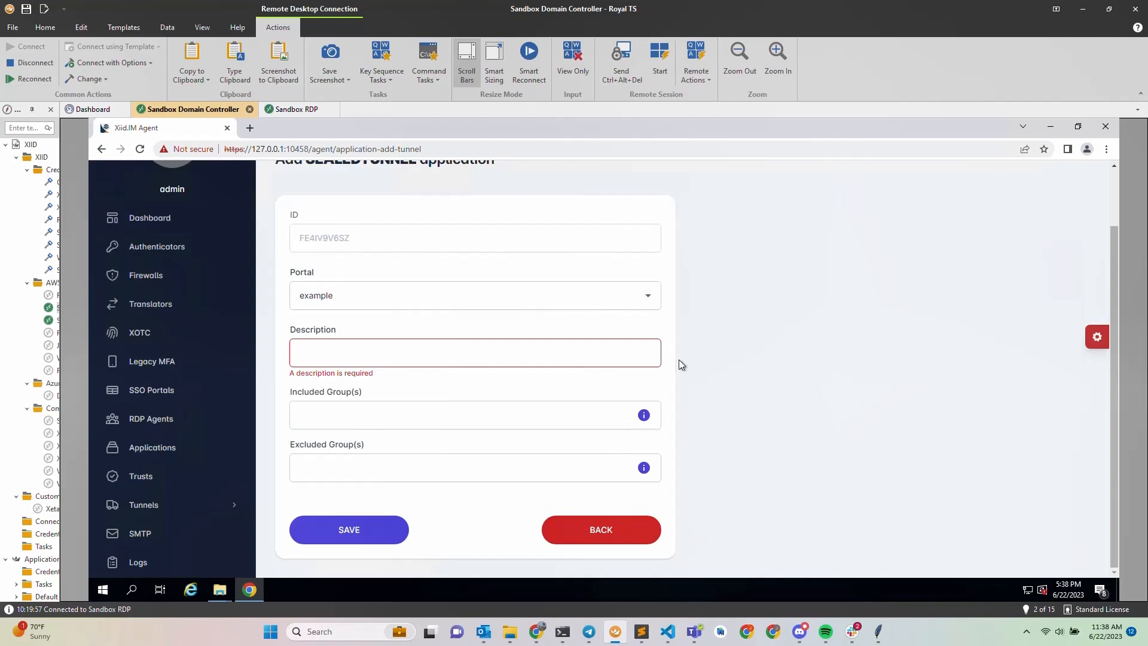
left_click(528, 351)
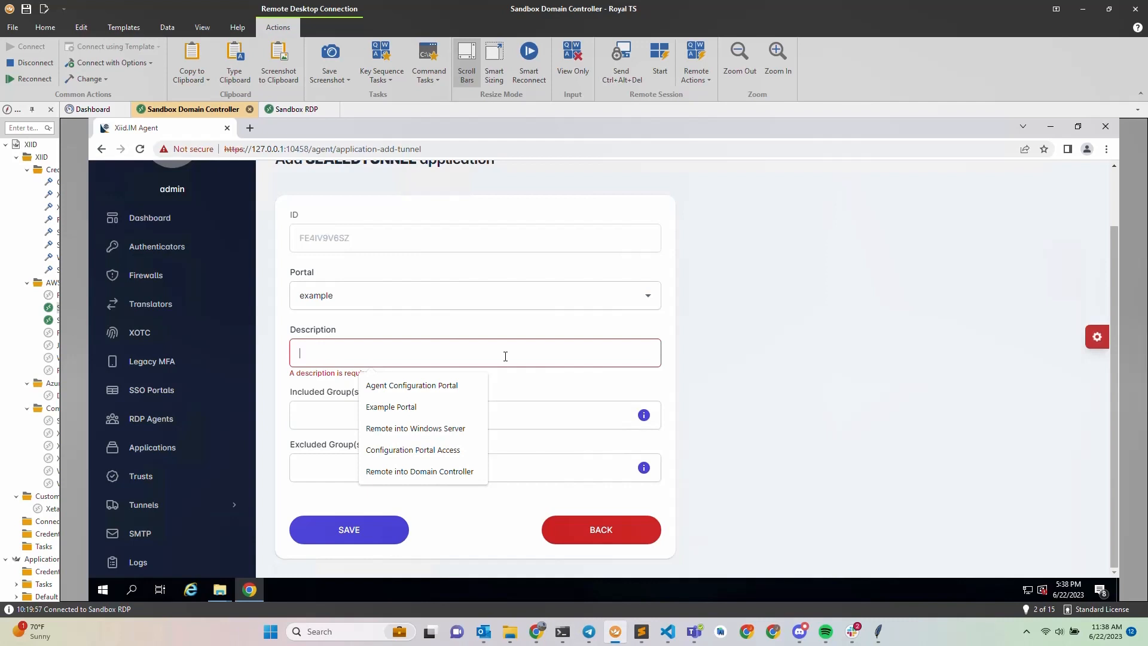
type("SealedT")
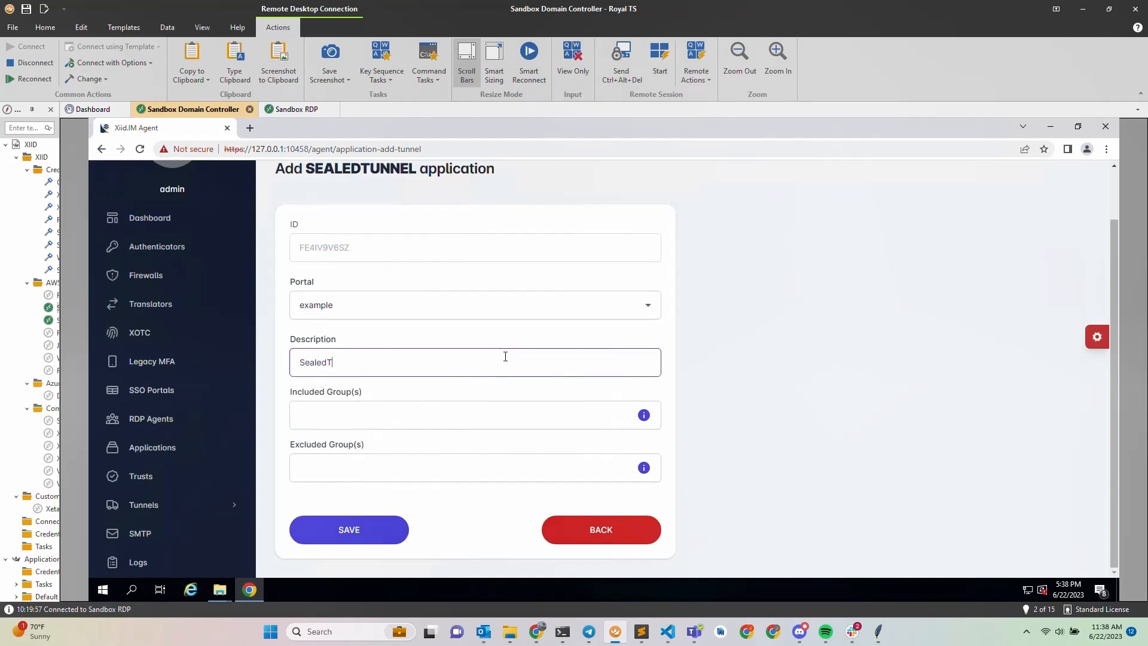
type("unnel RDP Access")
left_click(677, 394)
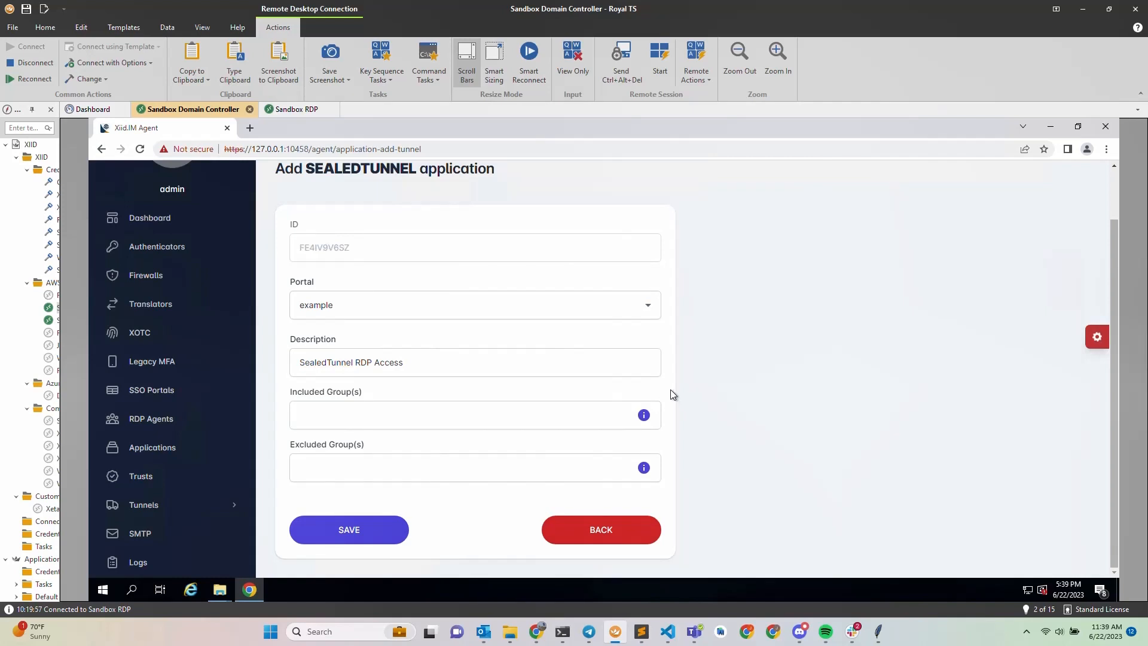
left_click(329, 531)
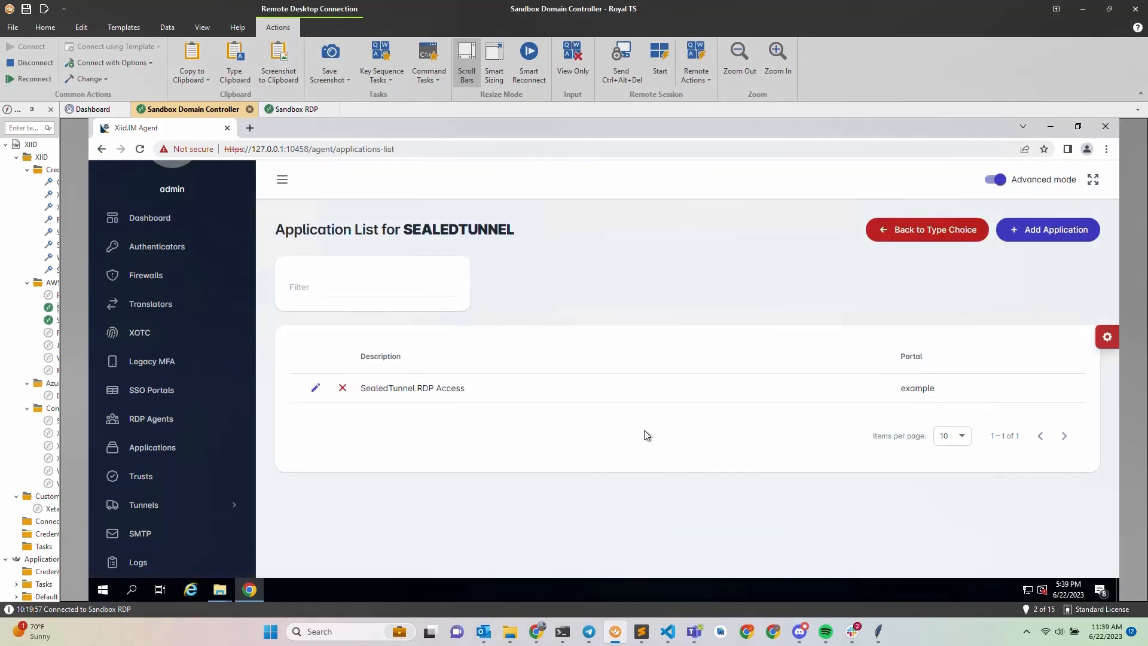
Open the SealedTunnel RDP Access application for editing and start adding a mapping to it.
left_click(315, 388)
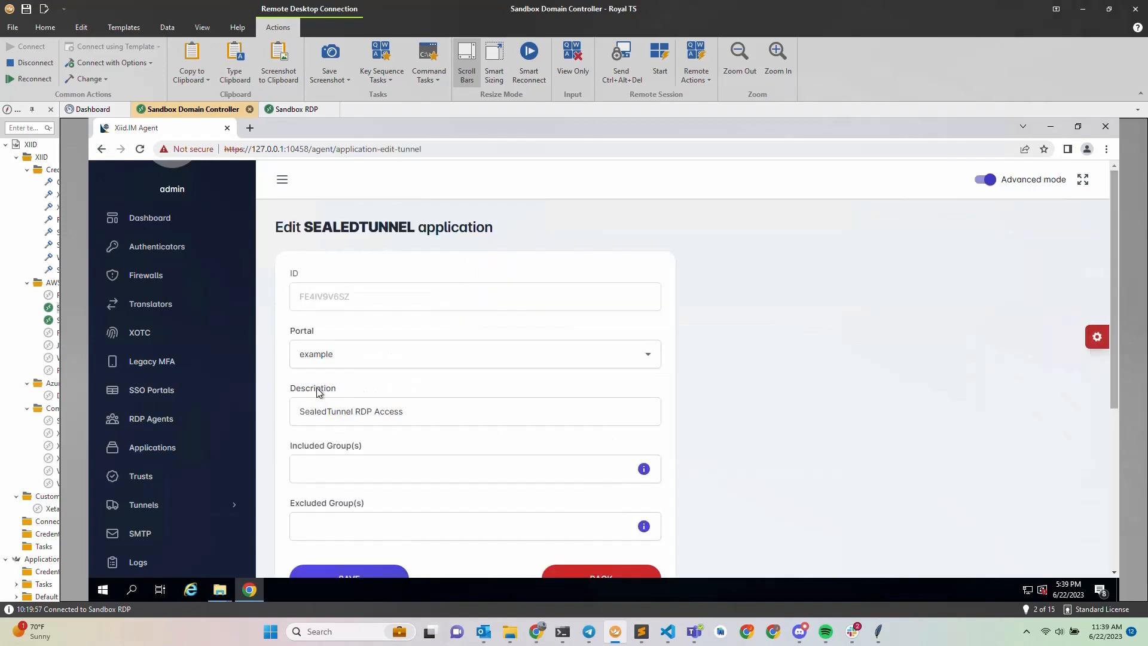
scroll(669, 407, "down", 1)
scroll(673, 404, "down", 2)
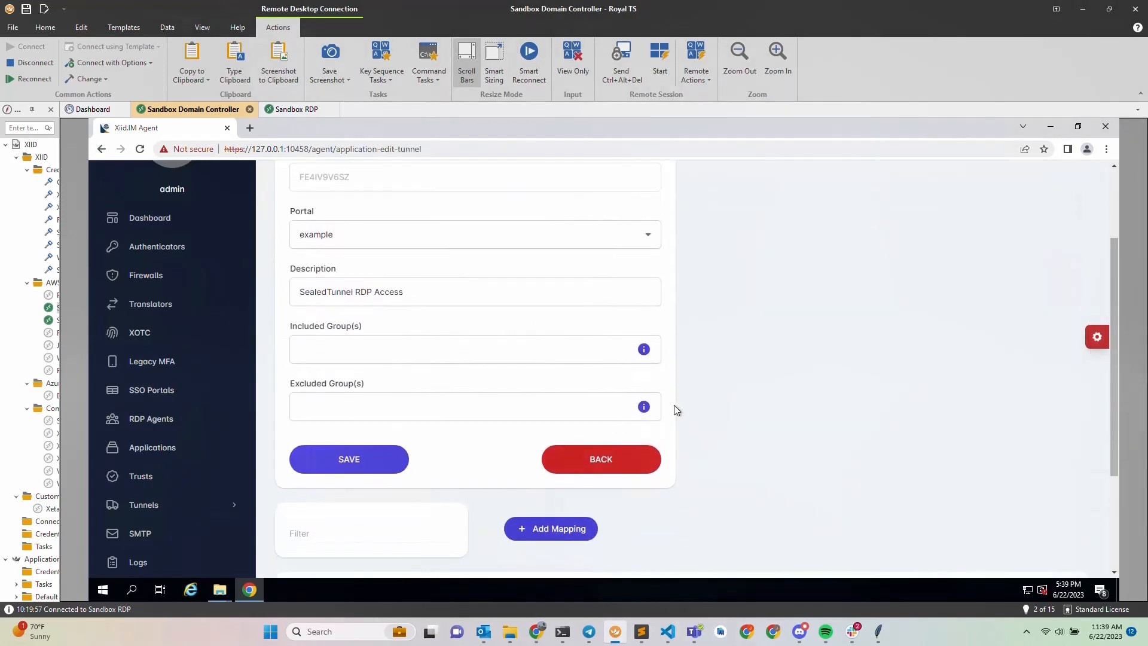
scroll(675, 409, "down", 1)
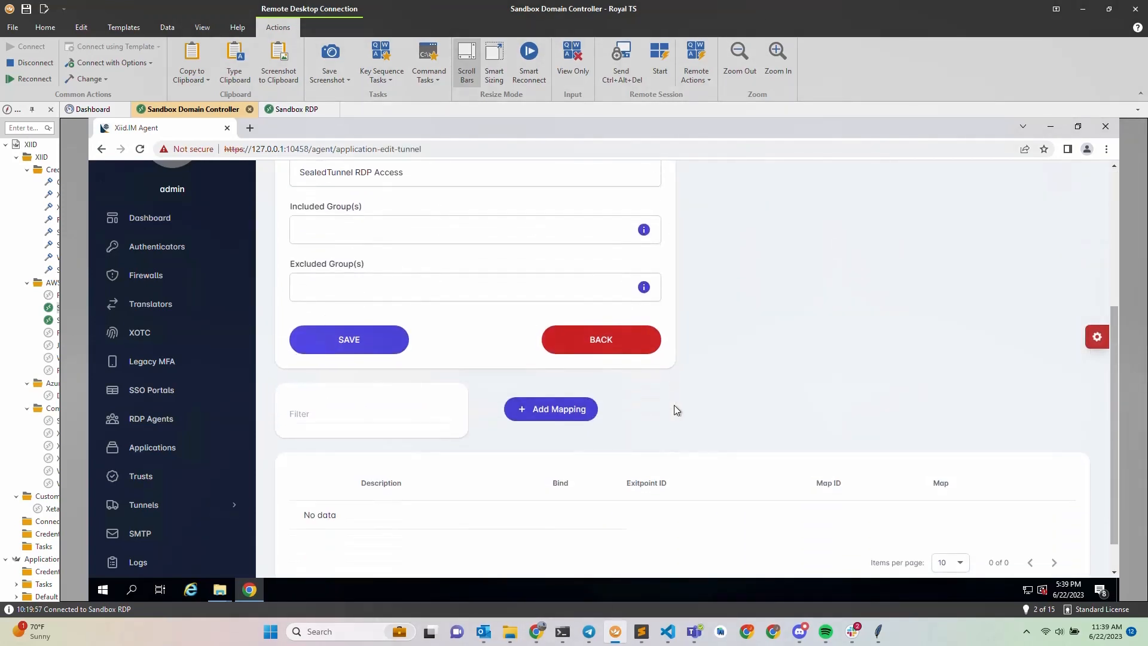
scroll(673, 404, "down", 1)
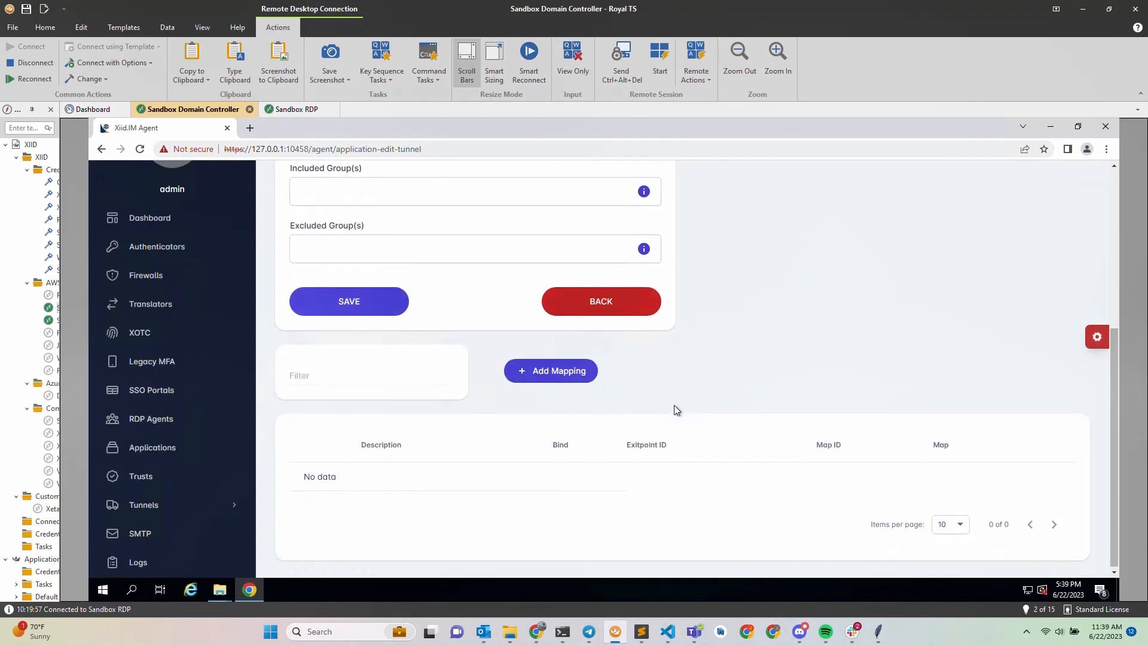
left_click(542, 374)
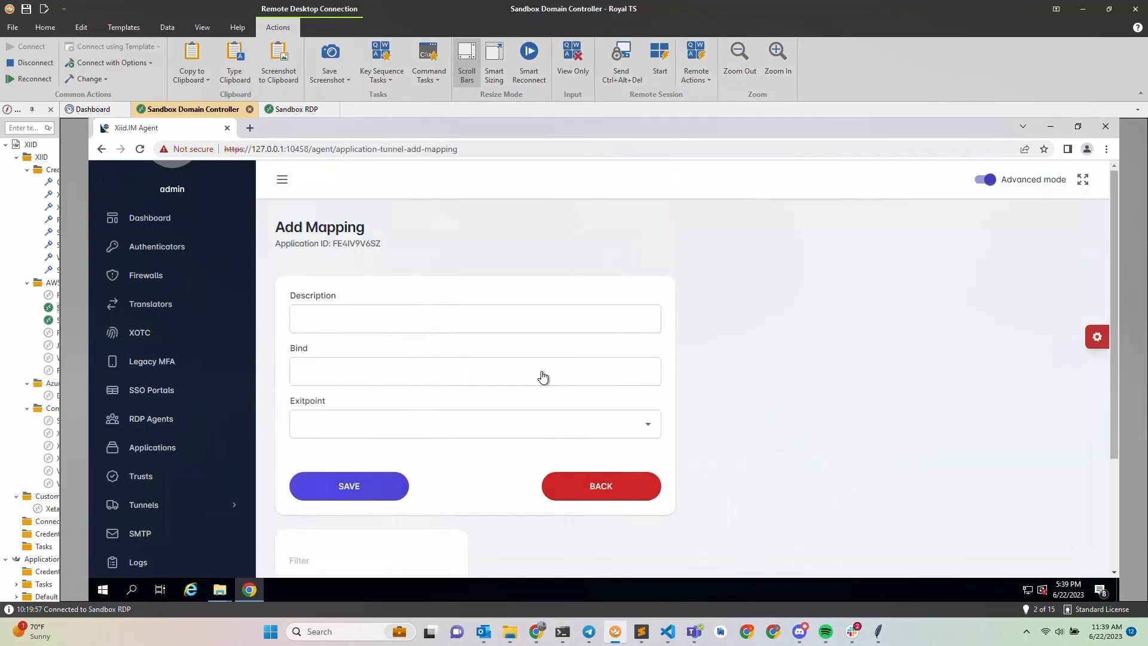
Describe the new mapping as "RDP Access" and set its bind address to 127.0.0.1:3389.
left_click(479, 323)
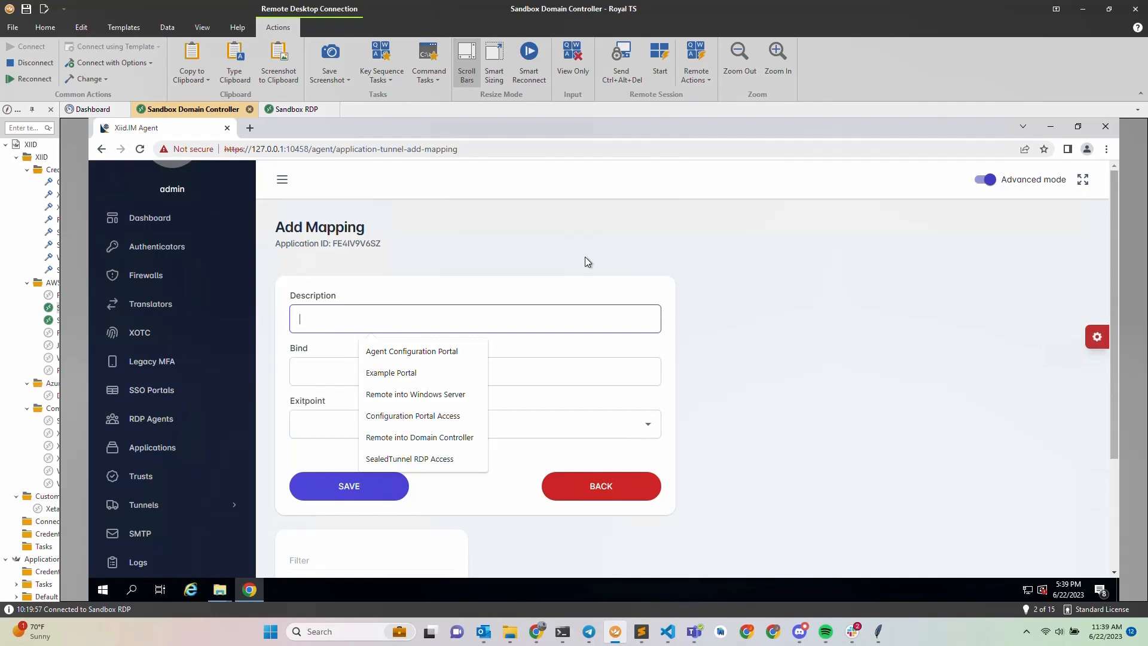
type("RDP")
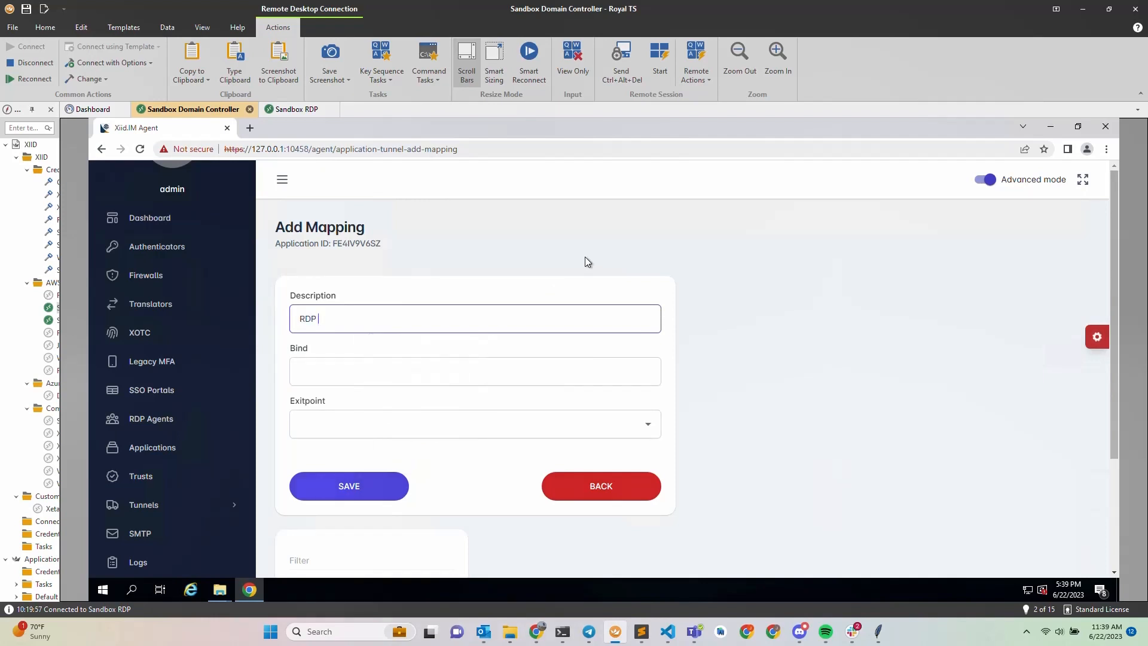
type(" Access")
left_click(494, 378)
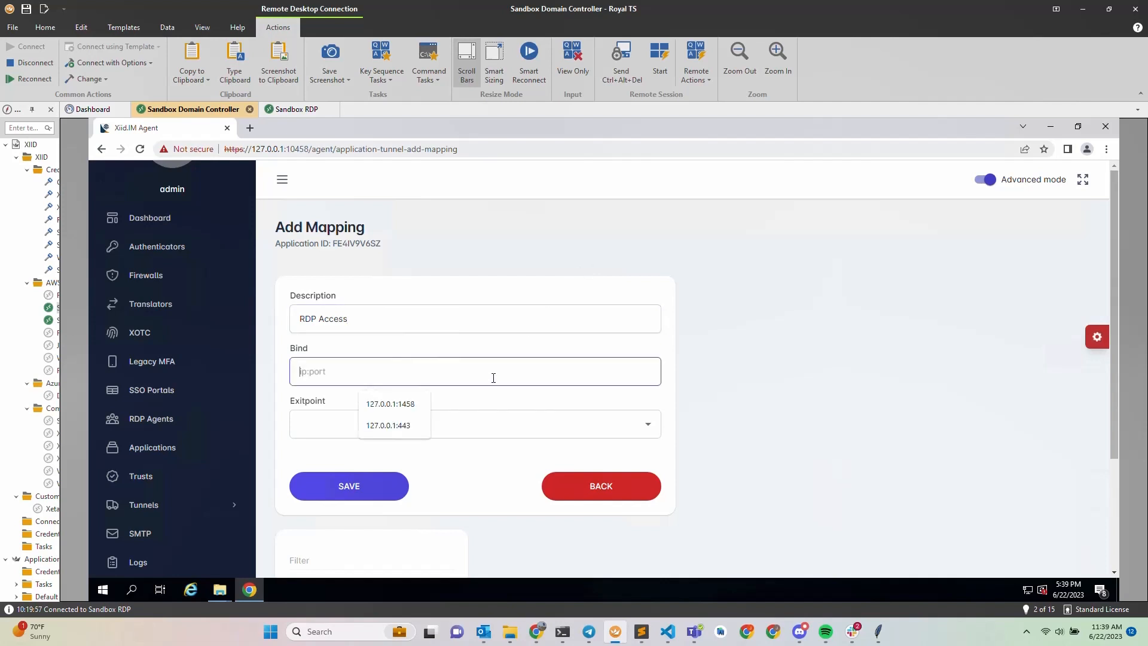
type("127.0.0.1:3389")
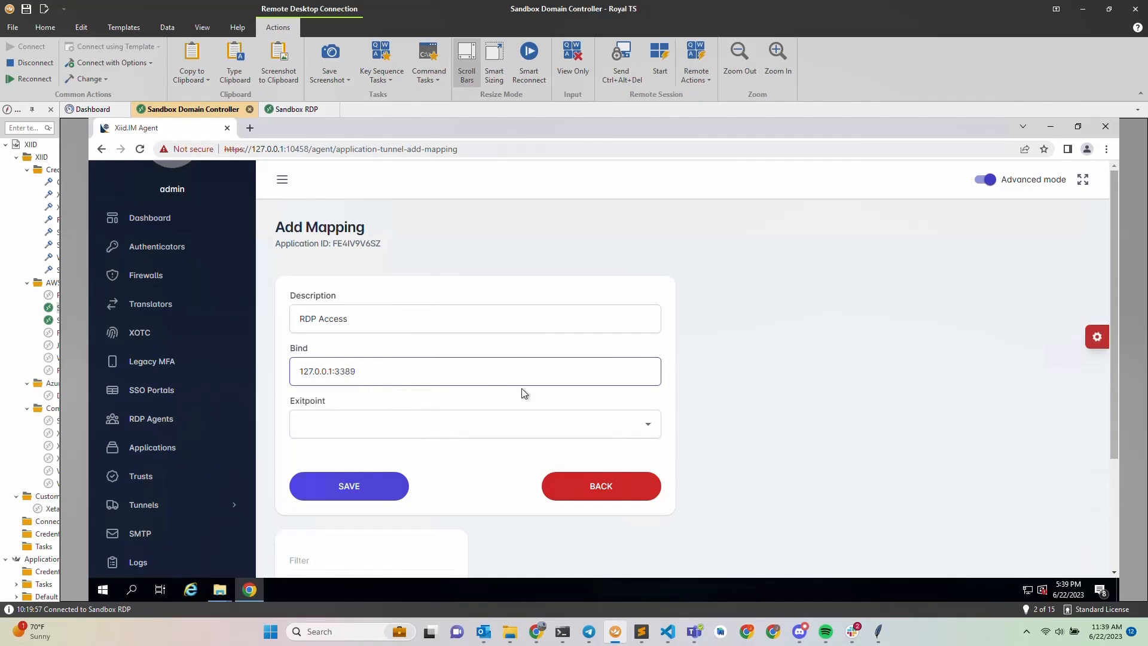
Choose Domain Controller as the exitpoint, select its RDP Mapping to 127.0.0.1:3389, and save the application mapping.
left_click(507, 432)
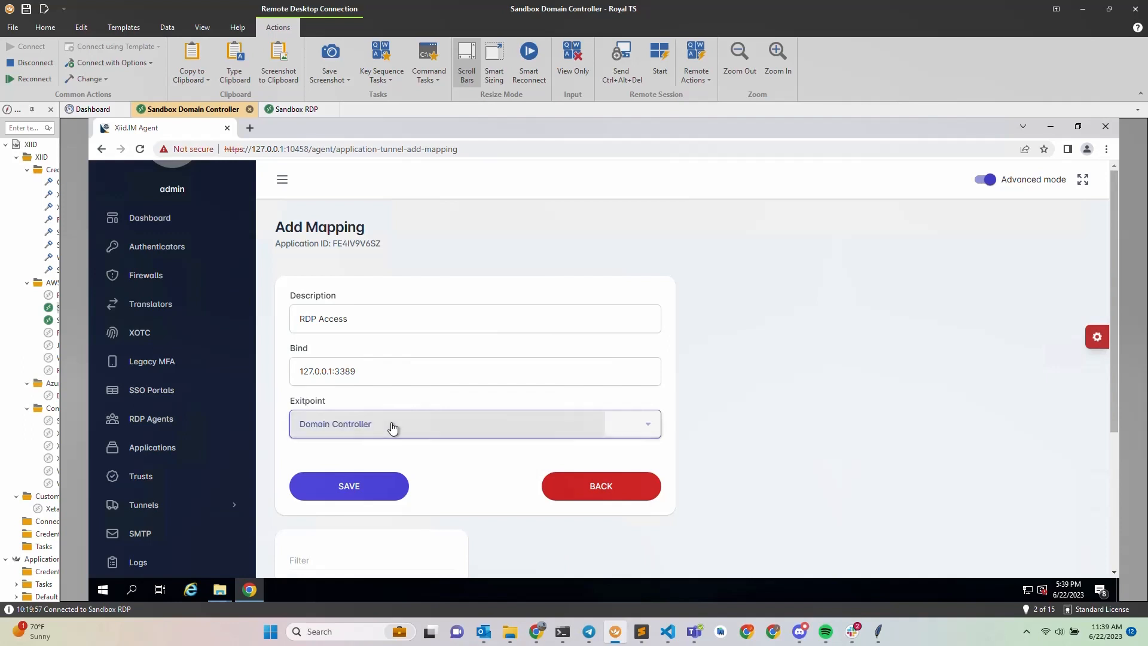
scroll(676, 400, "down", 3)
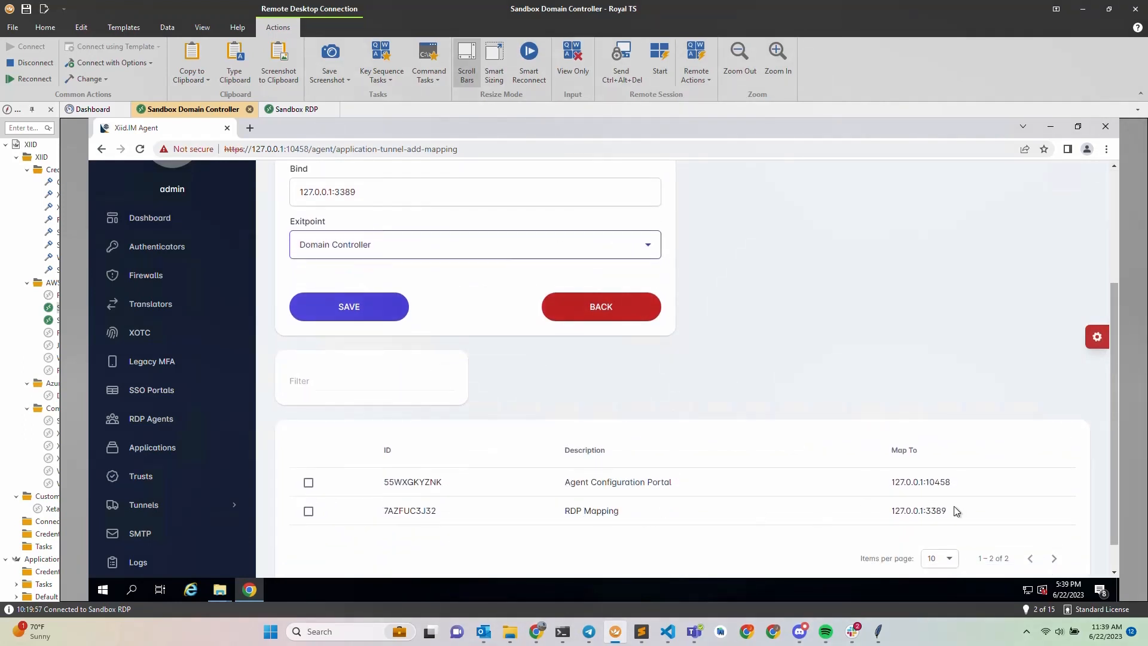
left_click(308, 512)
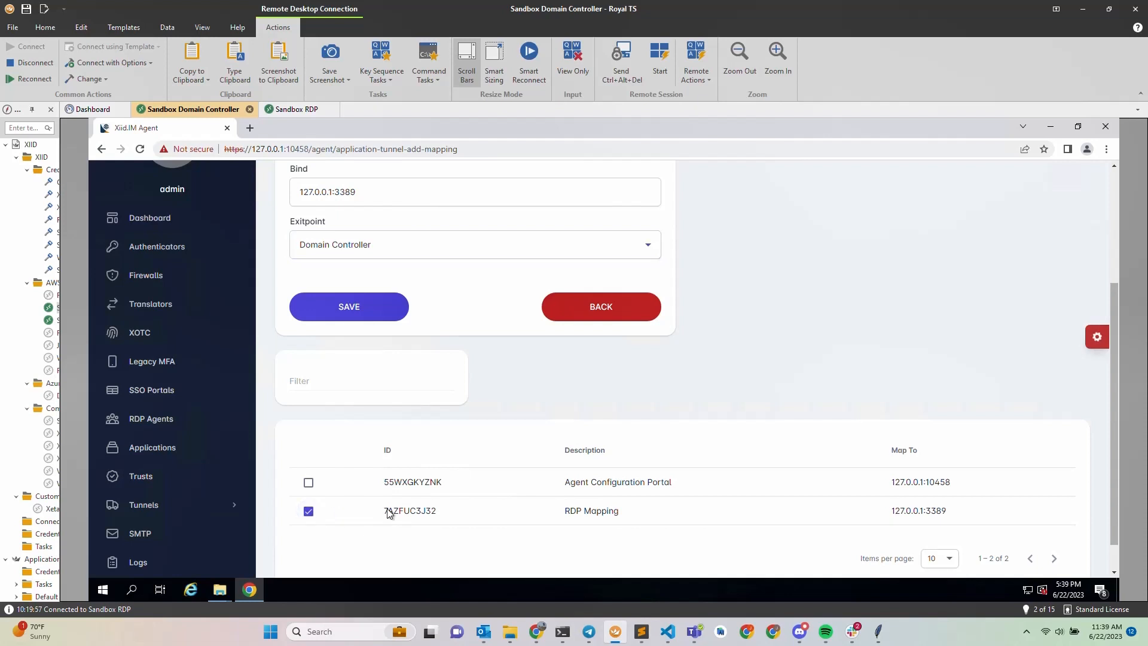
left_click(353, 317)
Save the edited SealedTunnel RDP Access application, leaving its included and excluded groups empty.
scroll(675, 380, "down", 2)
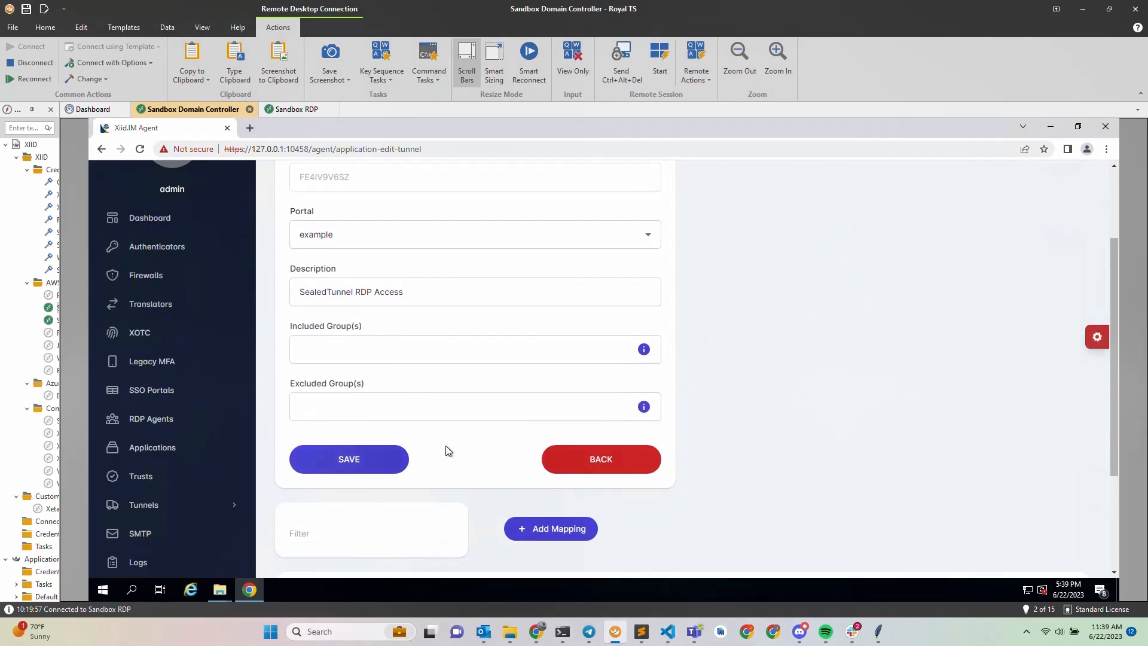
scroll(445, 448, "down", 1)
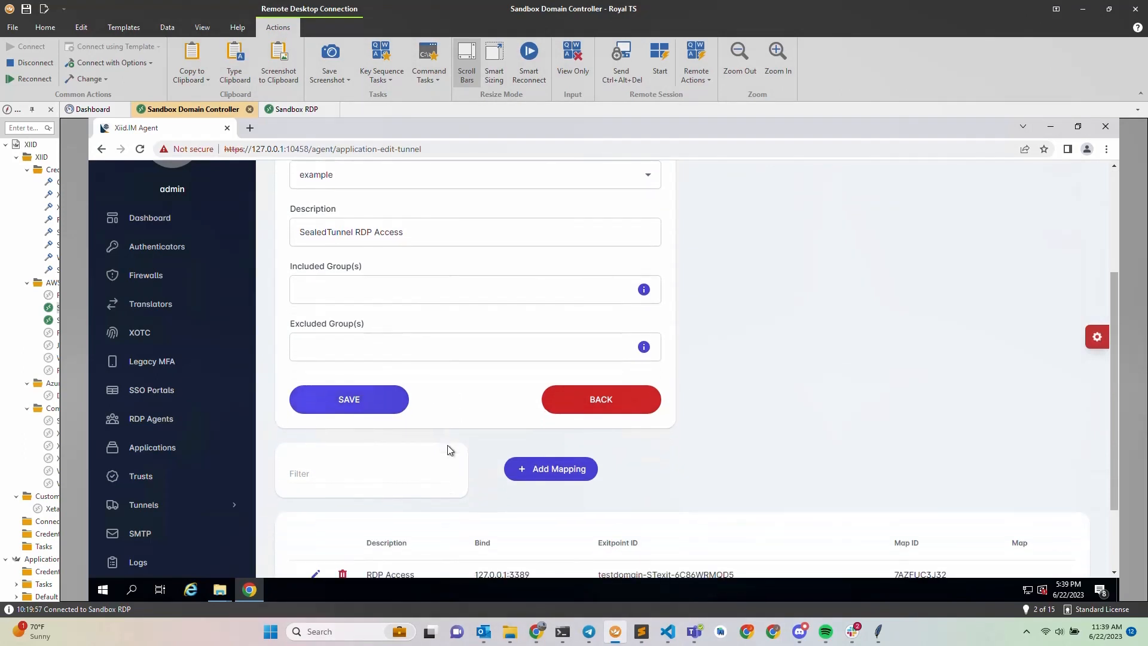
left_click(370, 409)
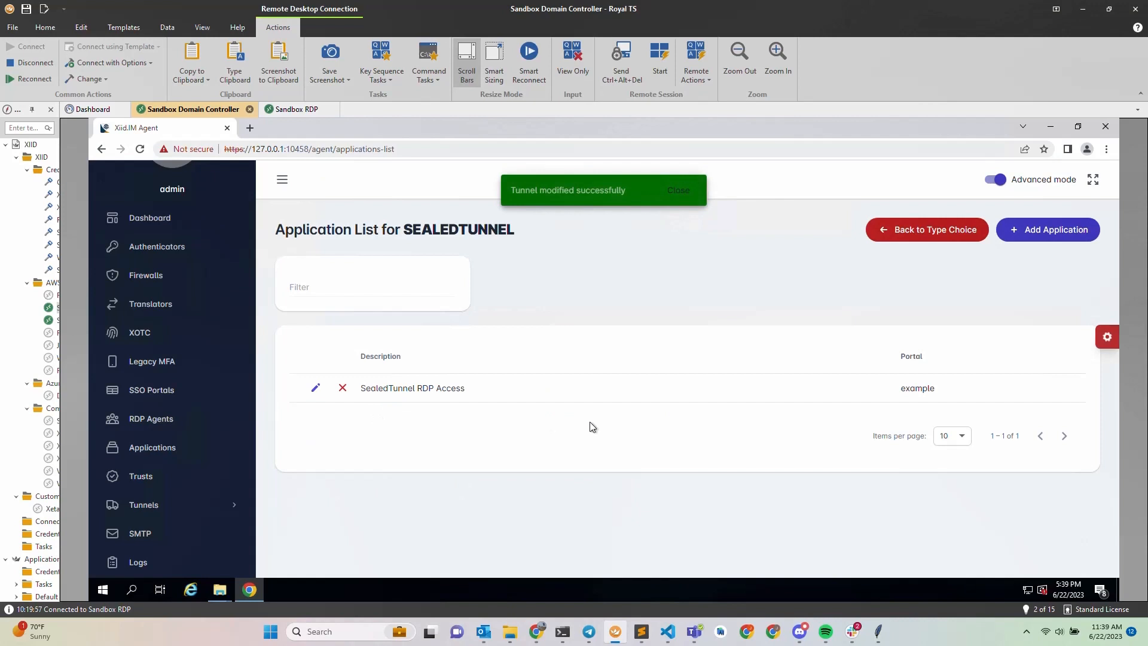